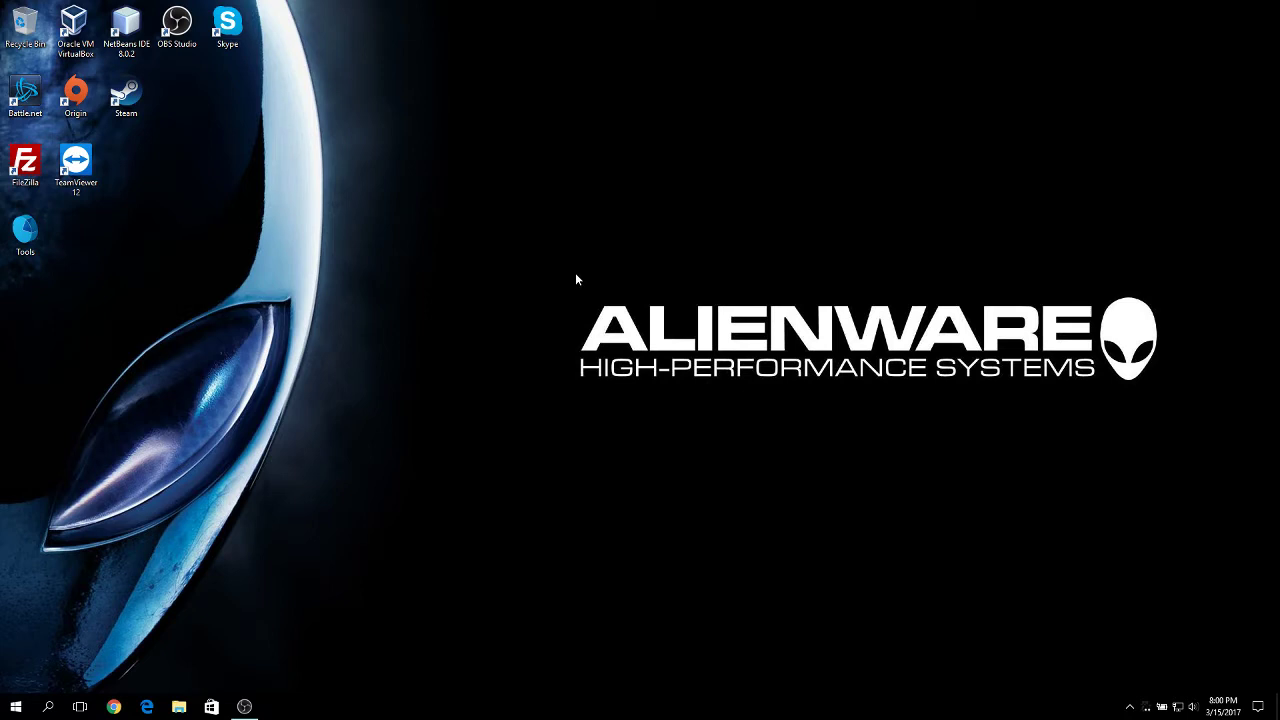
- Open the Tools folder from the desktop and move its window up and to the right
double_click(25, 232)
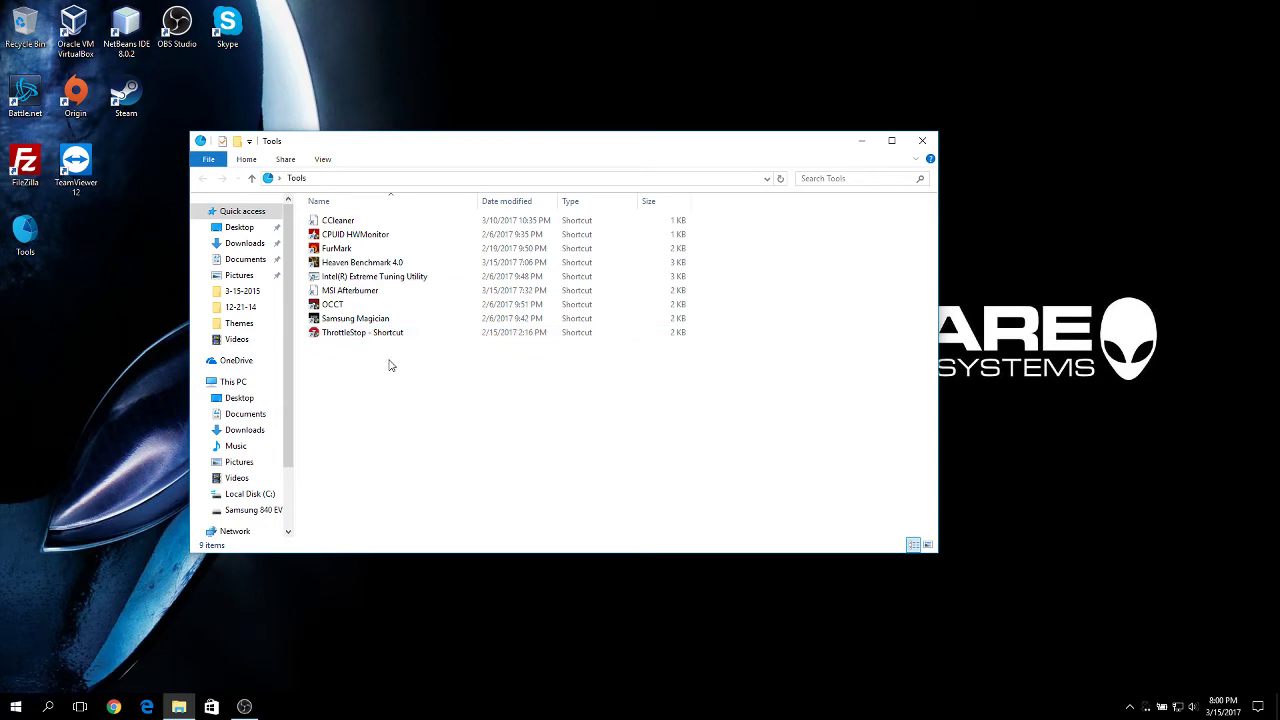
drag(461, 150, 566, 93)
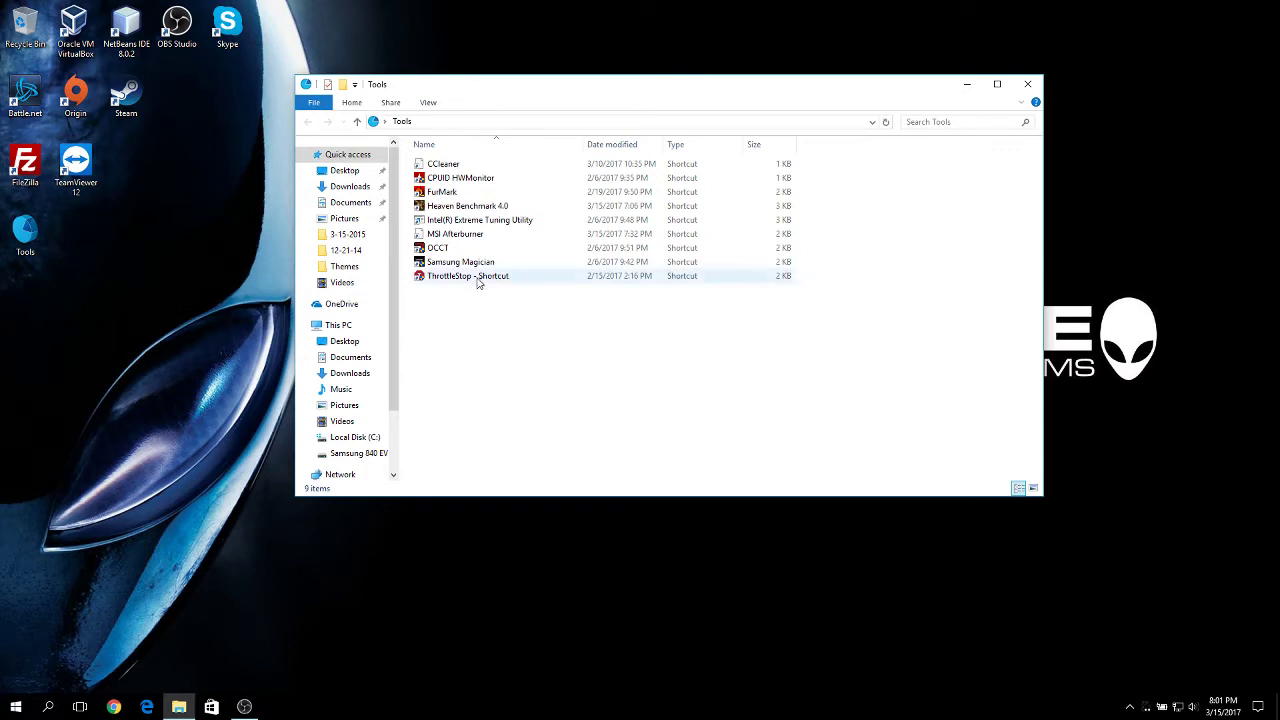
click(447, 253)
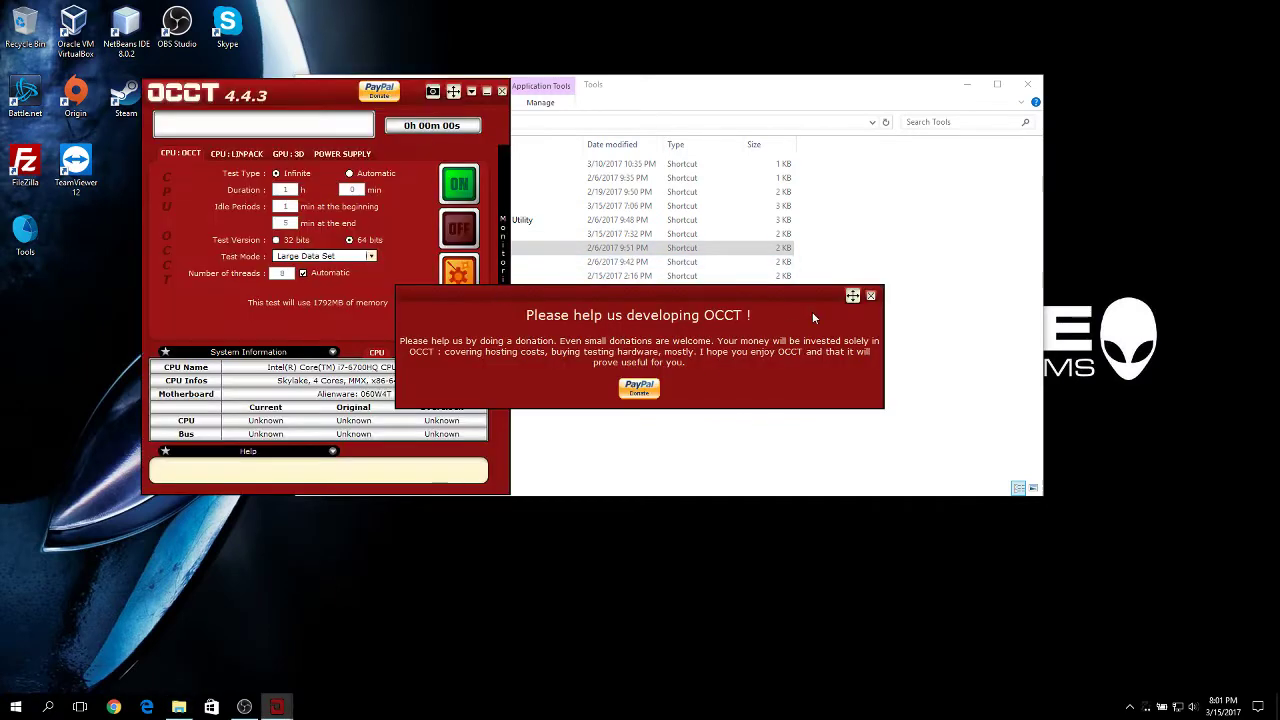
click(870, 296)
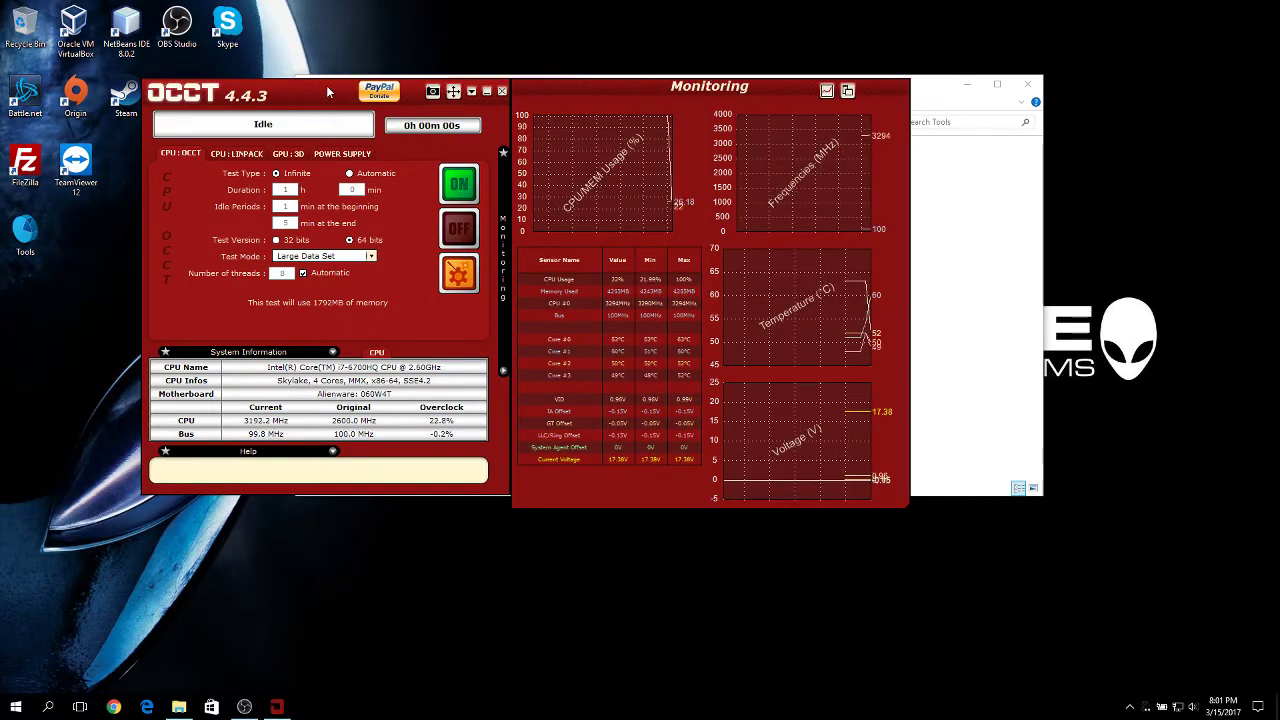
drag(326, 85, 392, 131)
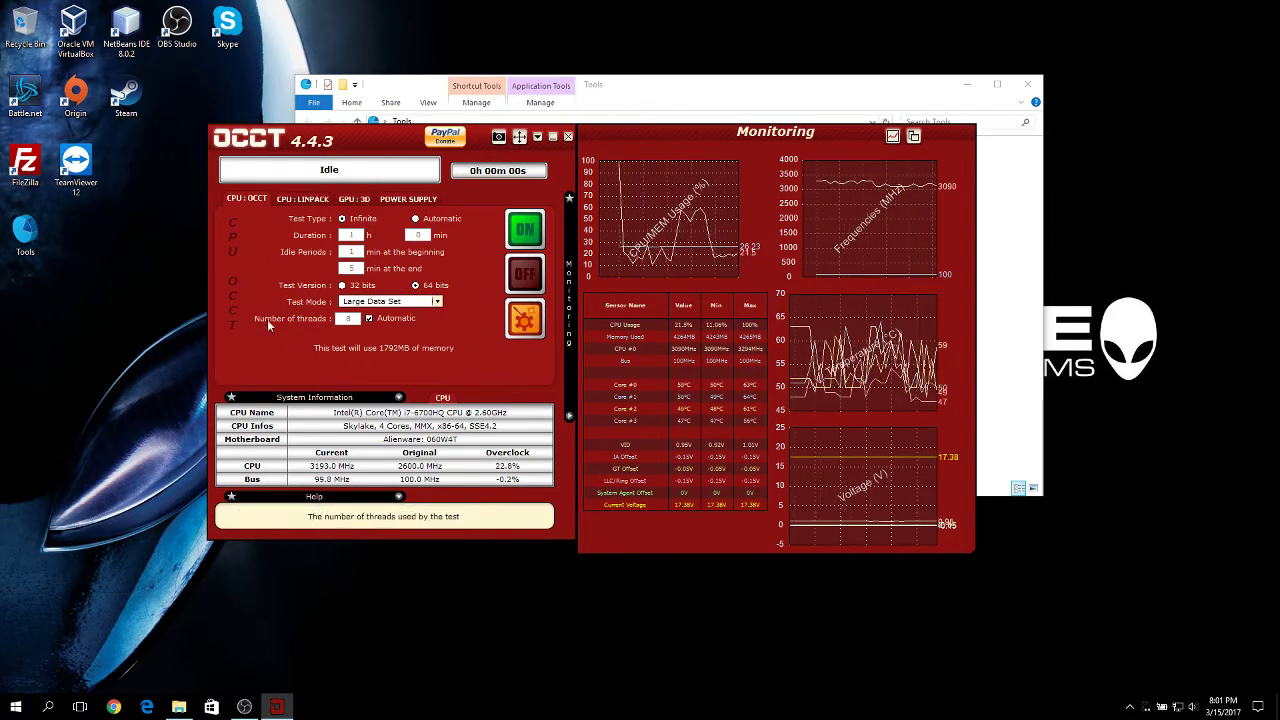
click(568, 136)
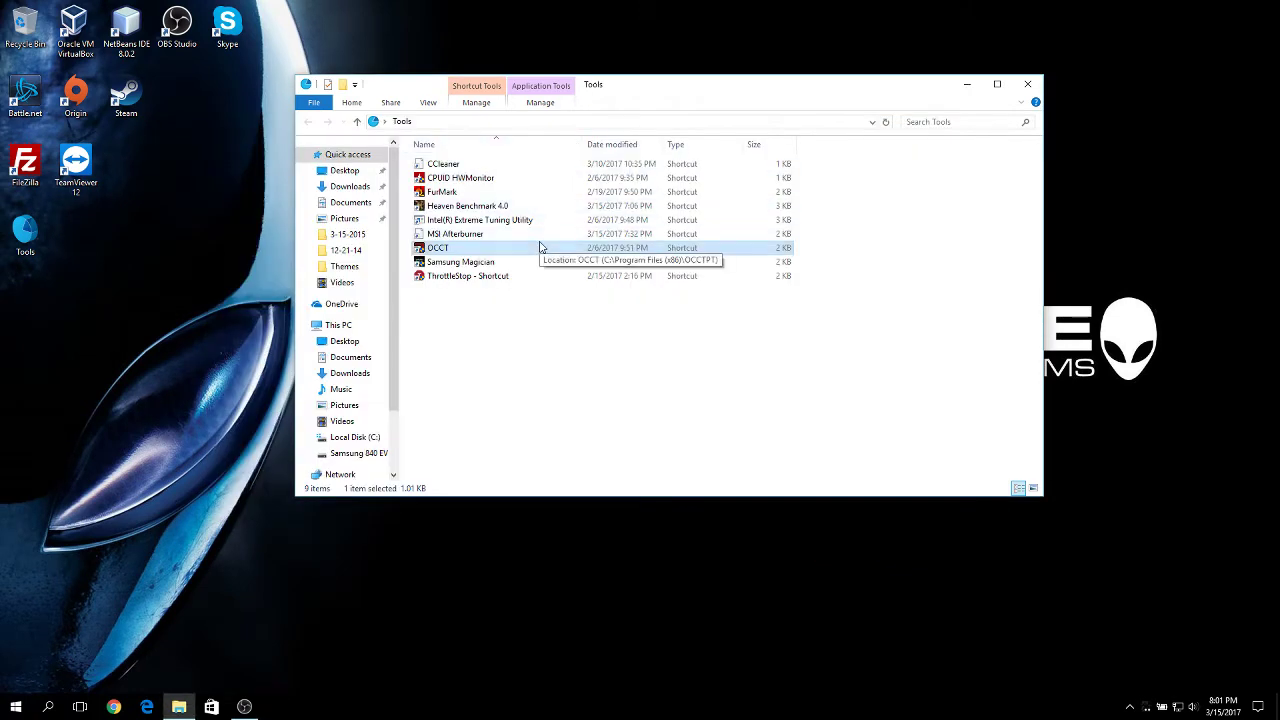
click(479, 193)
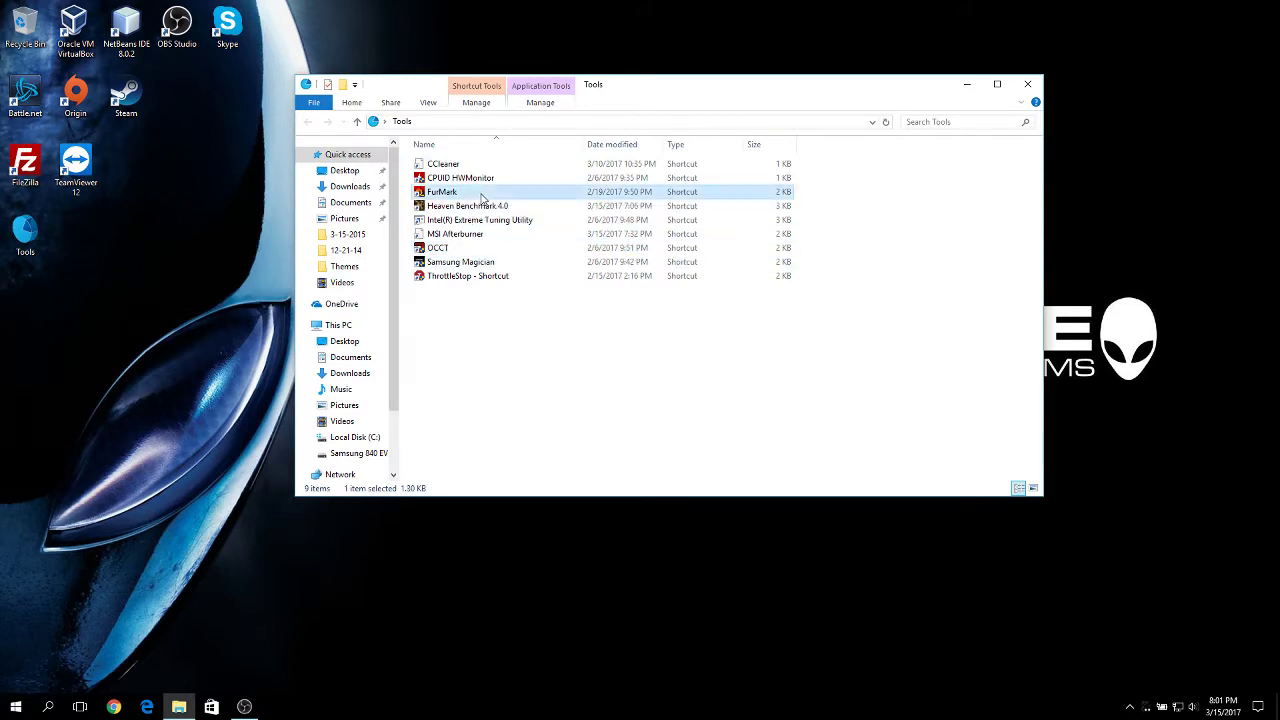
key(Return)
drag(636, 182, 847, 201)
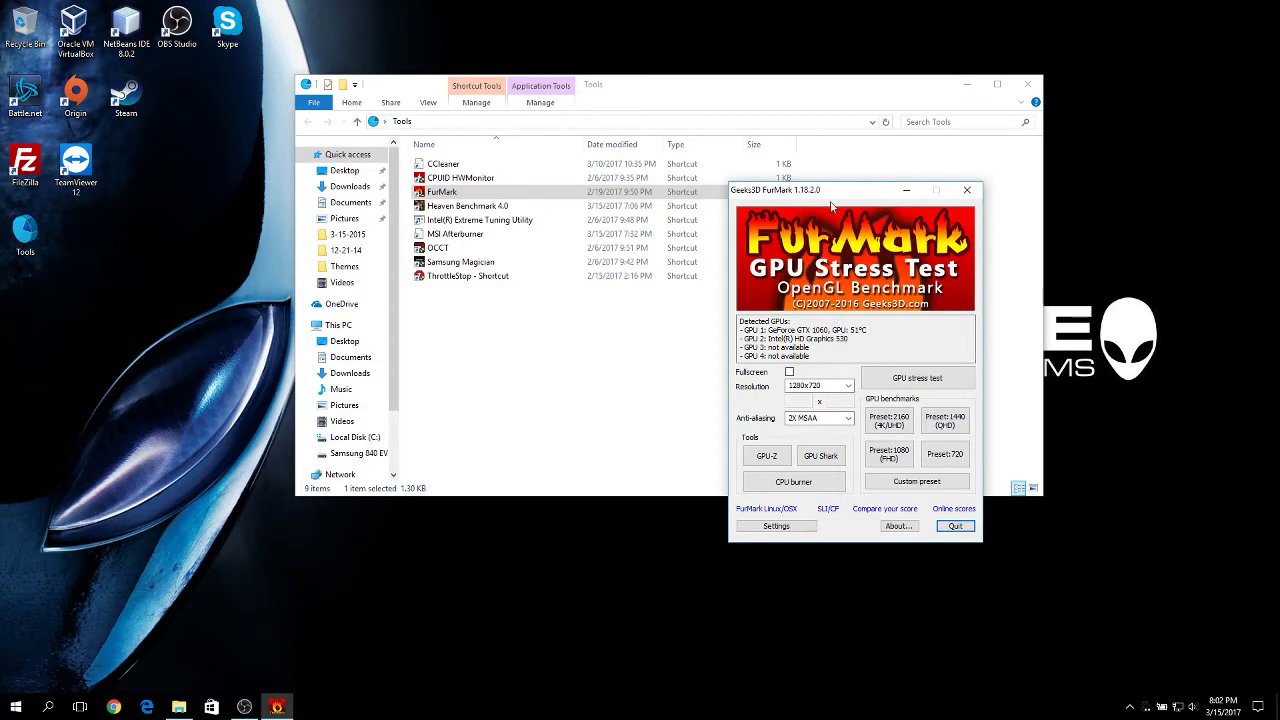
drag(849, 204, 1036, 247)
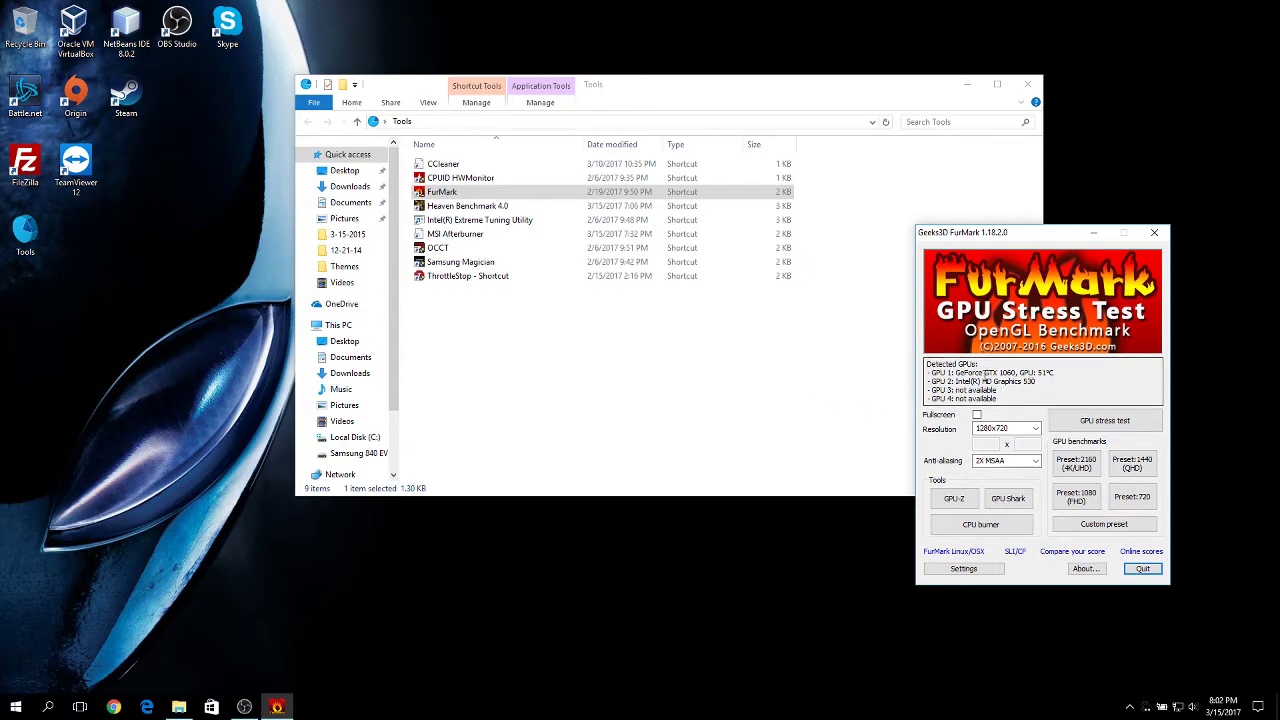
click(1155, 233)
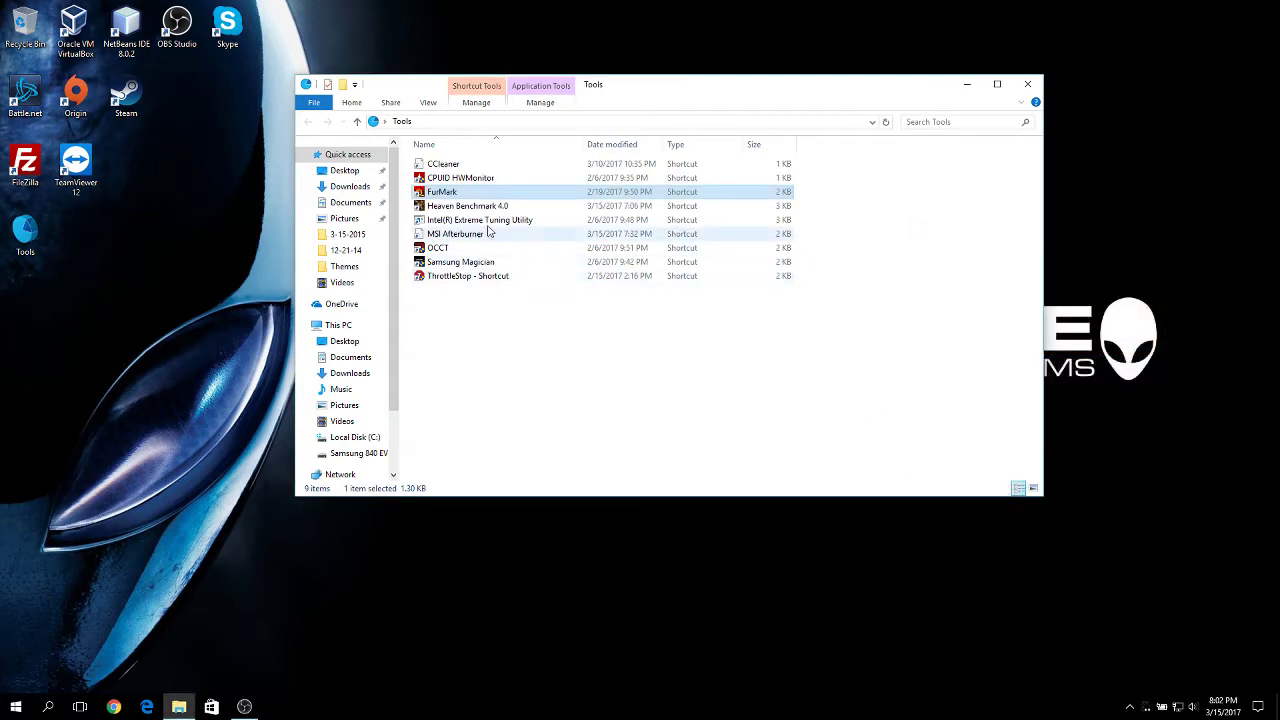
double_click(450, 206)
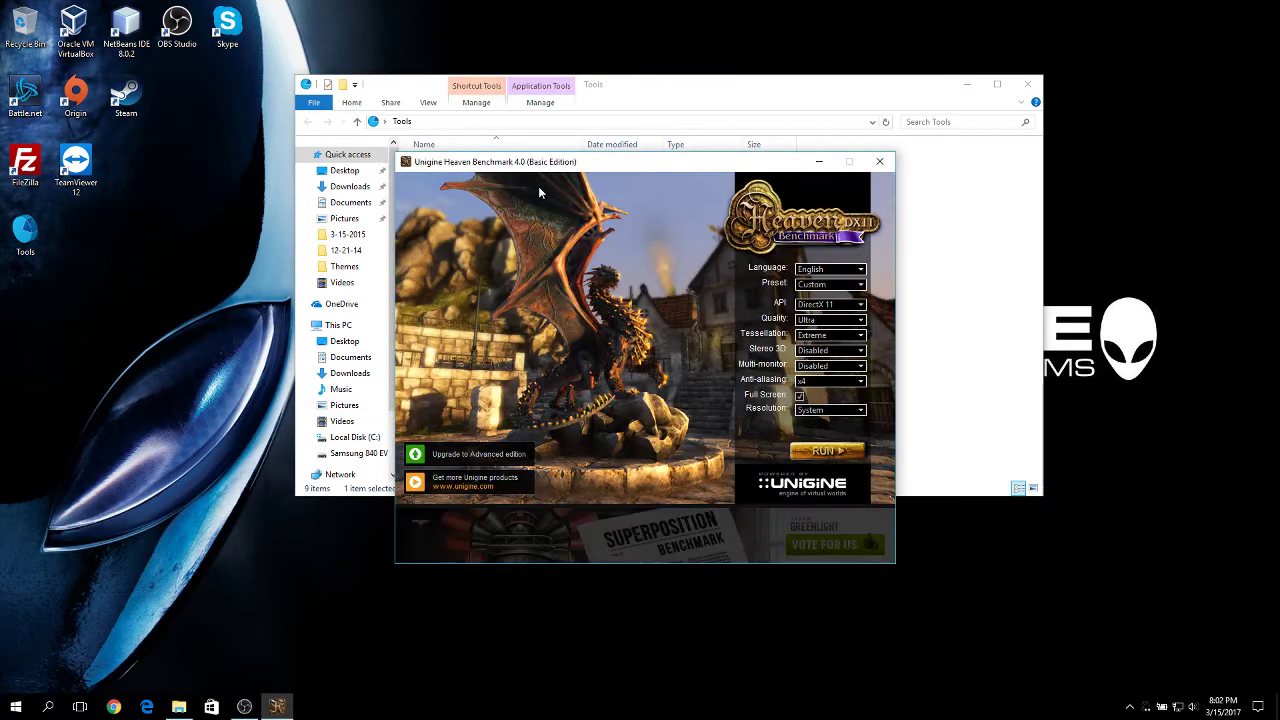
drag(564, 164, 770, 220)
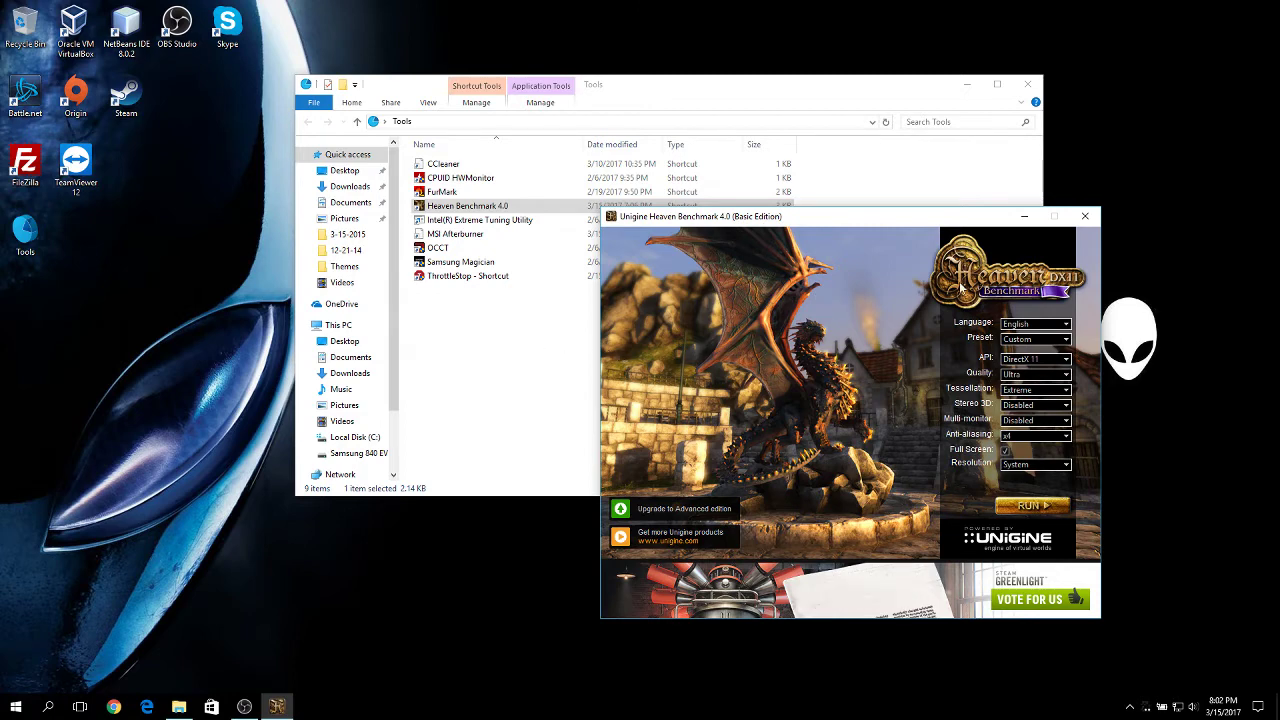
drag(918, 218, 796, 151)
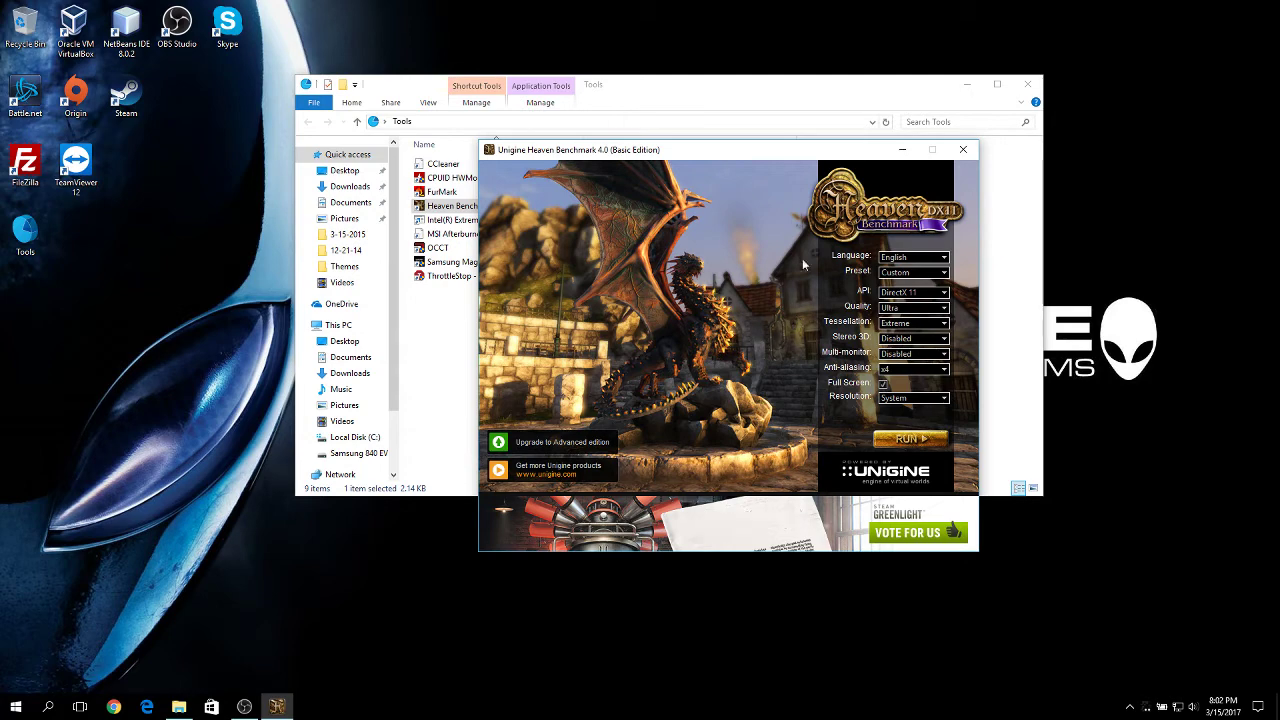
click(963, 150)
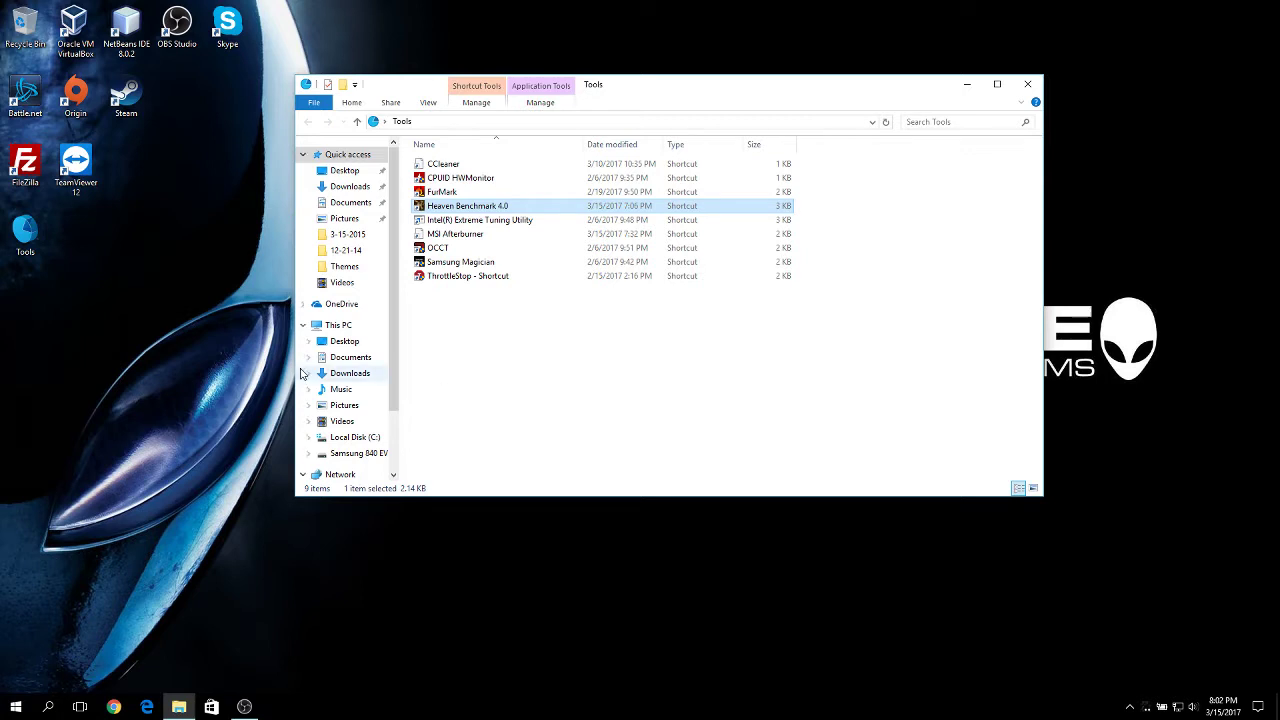
- Relaunch OCCT from the Tools folder, dismiss the donation request, and move its window up and left
double_click(457, 249)
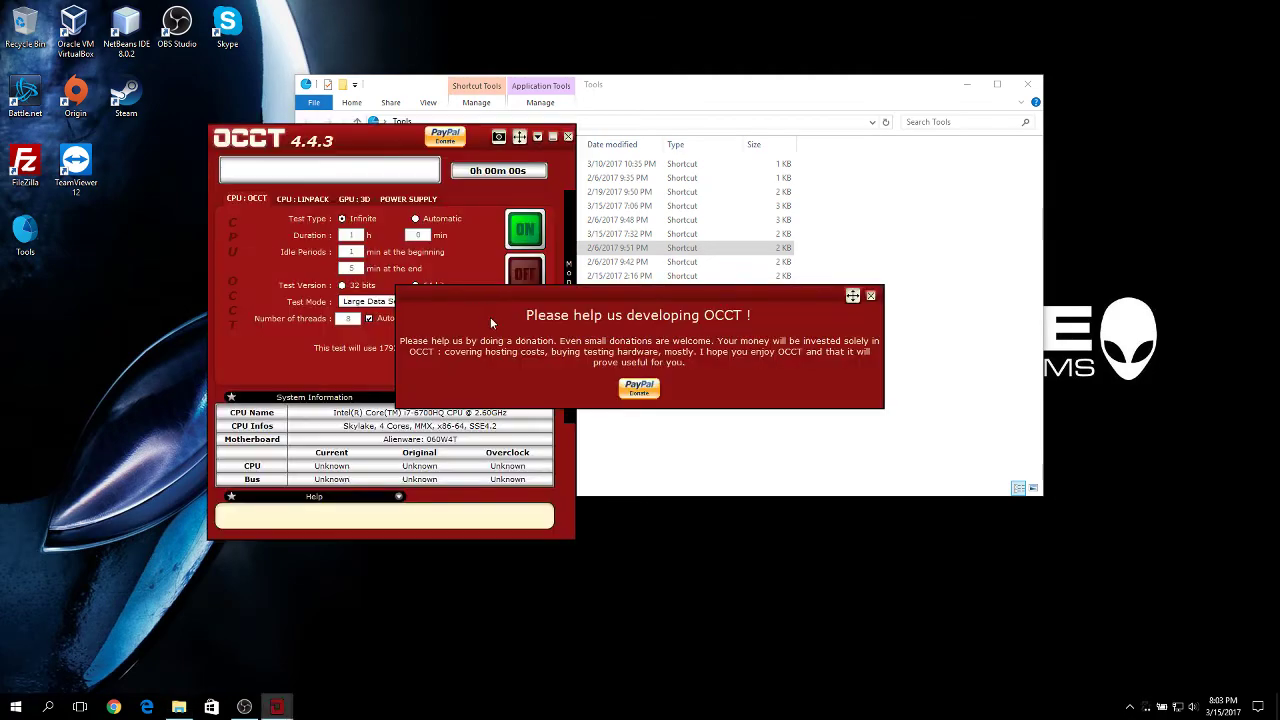
click(870, 296)
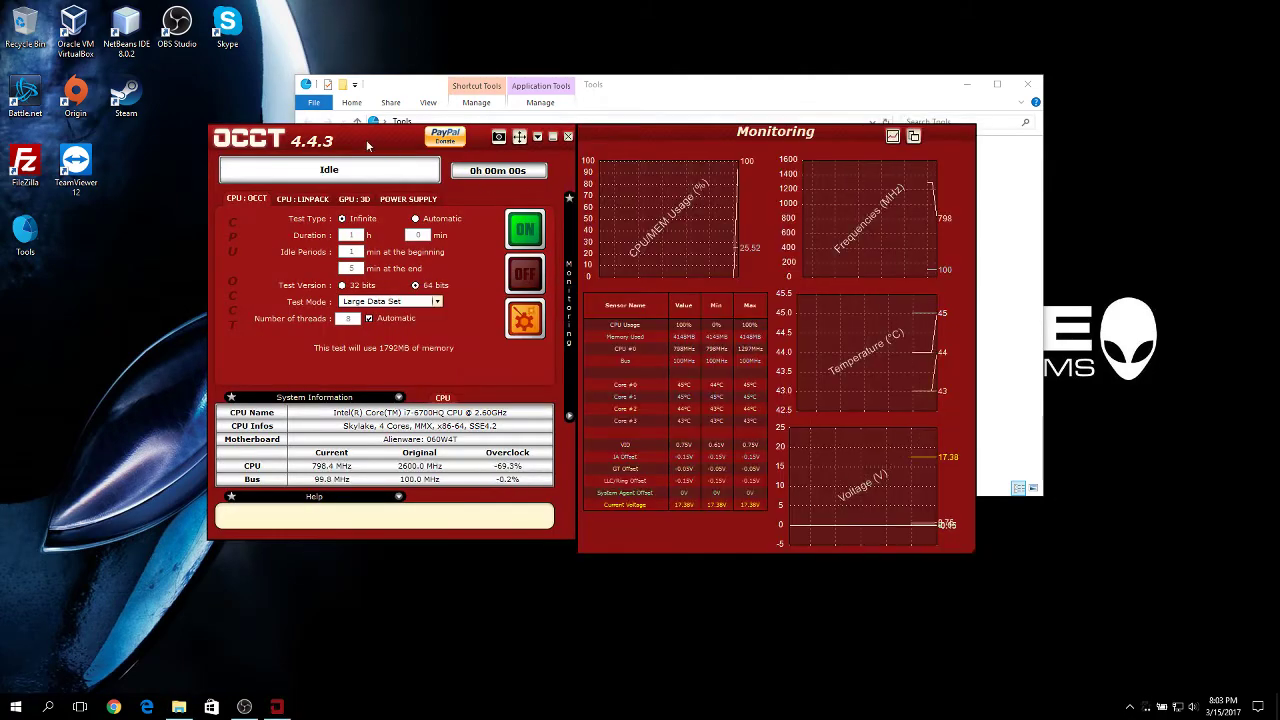
drag(360, 138, 326, 151)
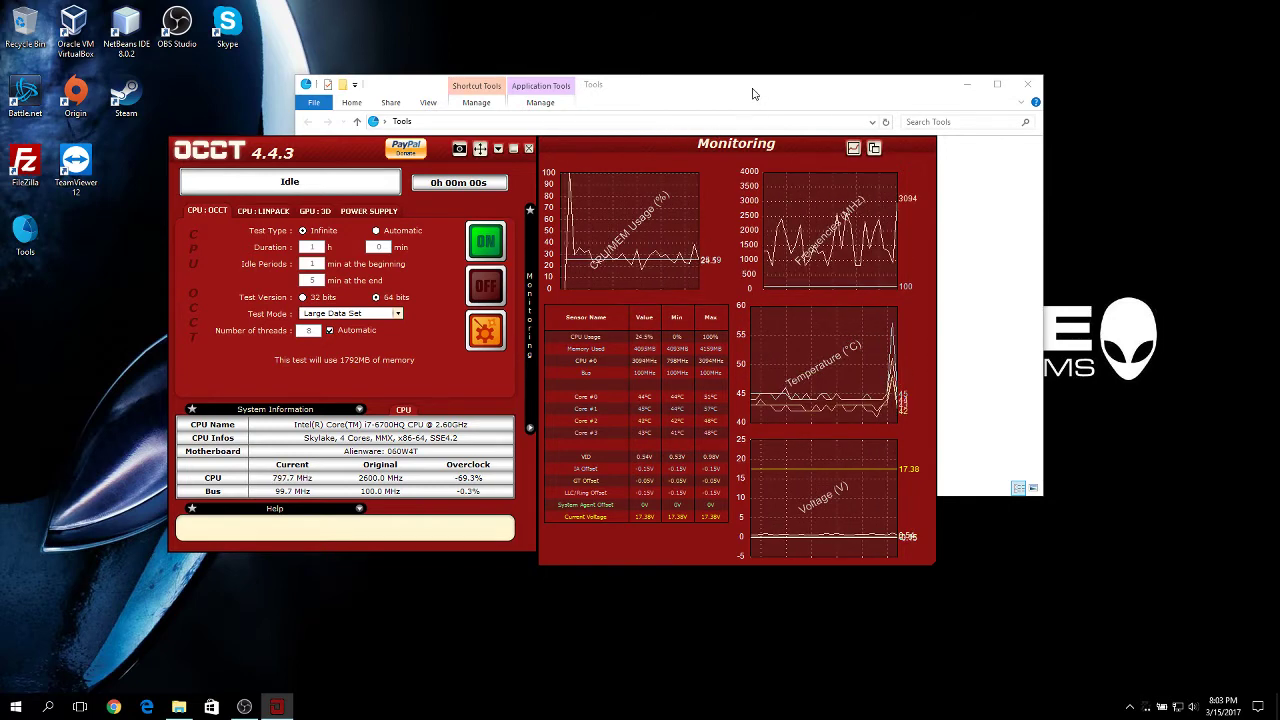
drag(325, 144, 198, 68)
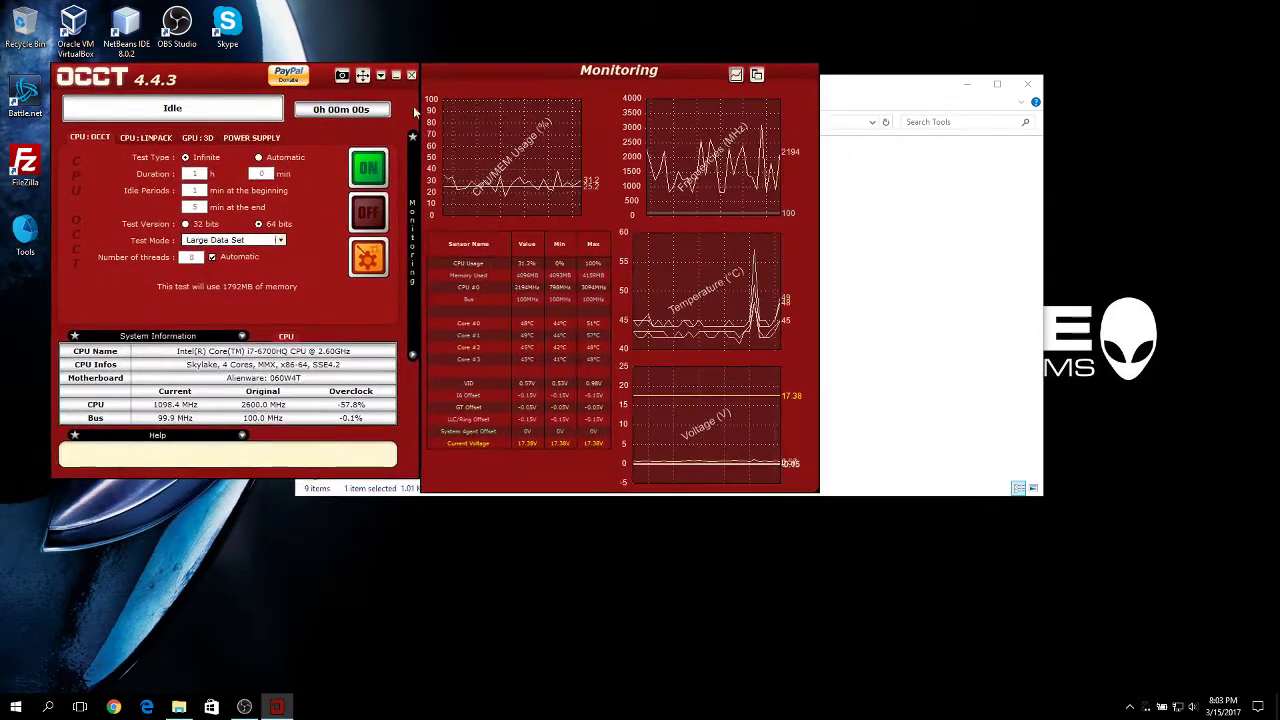
- Launch FurMark, minimize the Tools folder, and move FurMark right to uncover OCCT's graphs
click(874, 96)
click(778, 191)
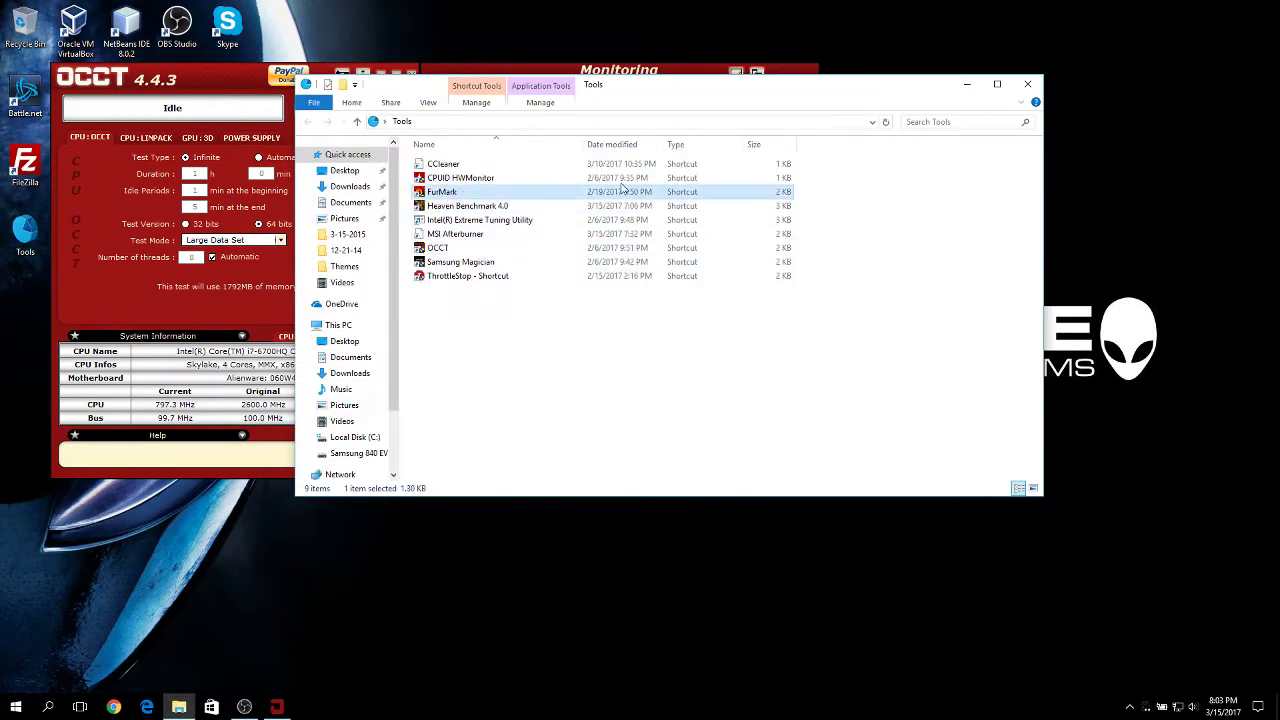
click(966, 86)
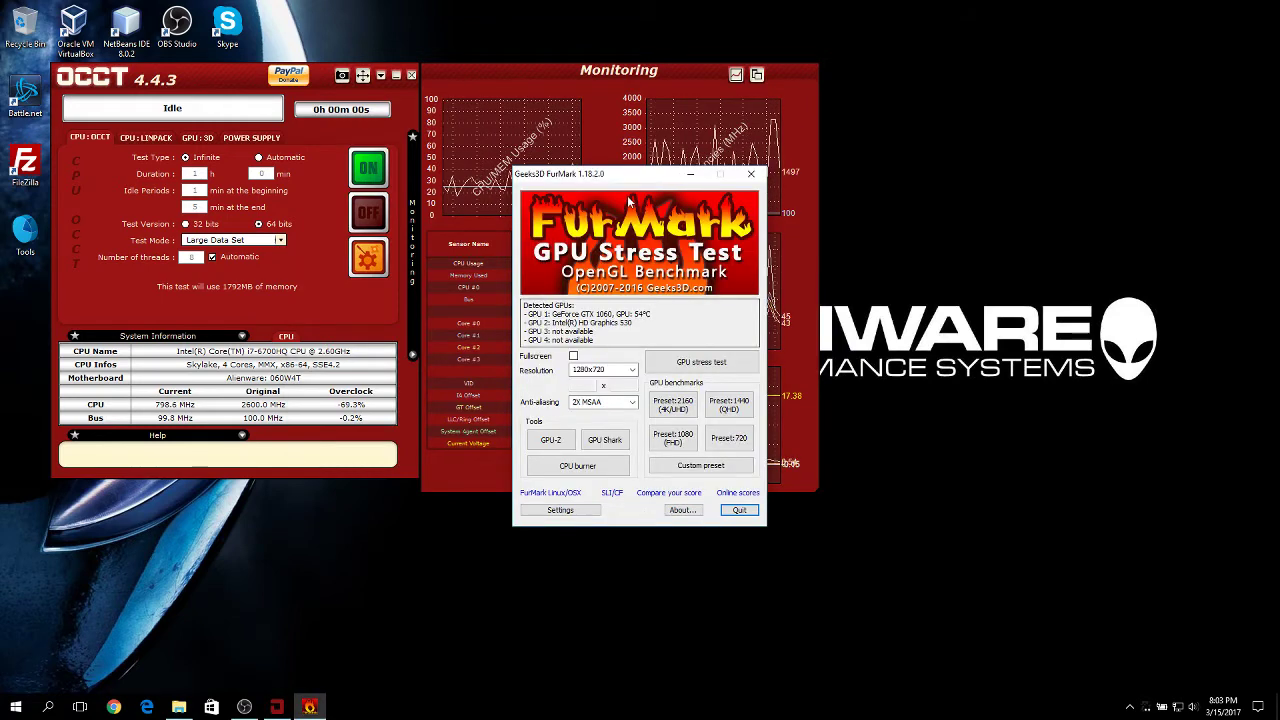
drag(624, 175, 984, 92)
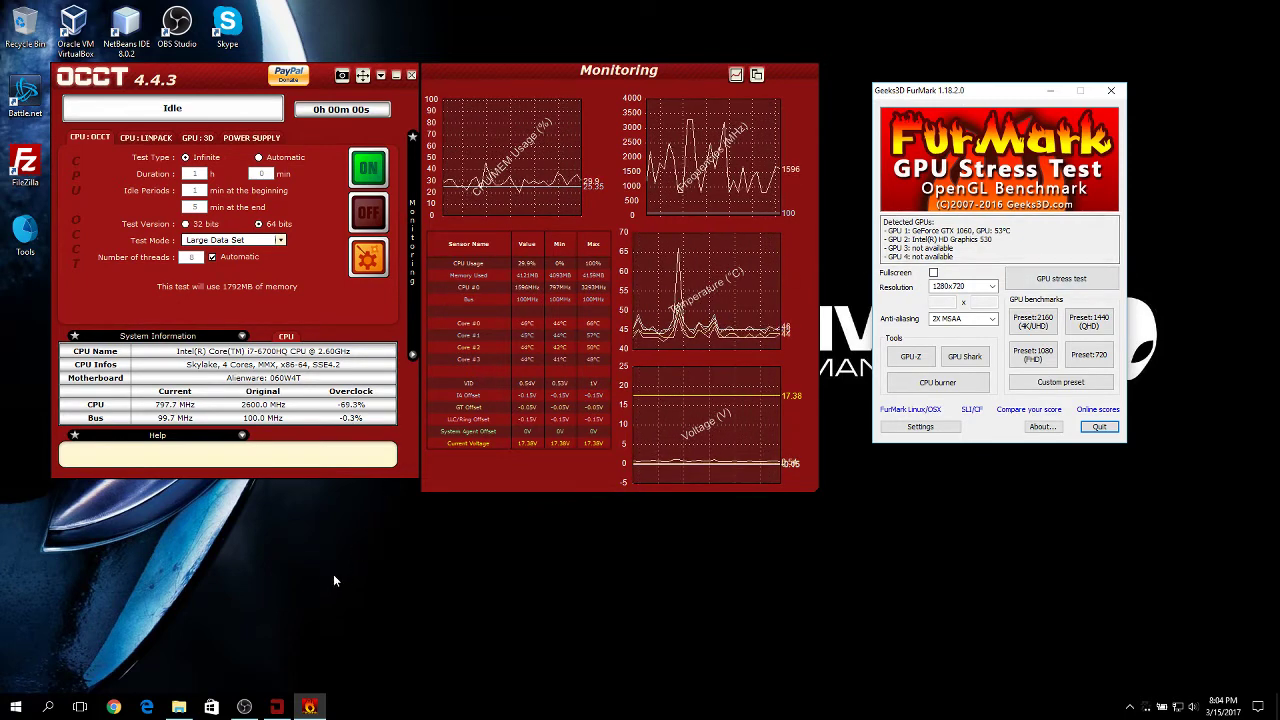
click(180, 707)
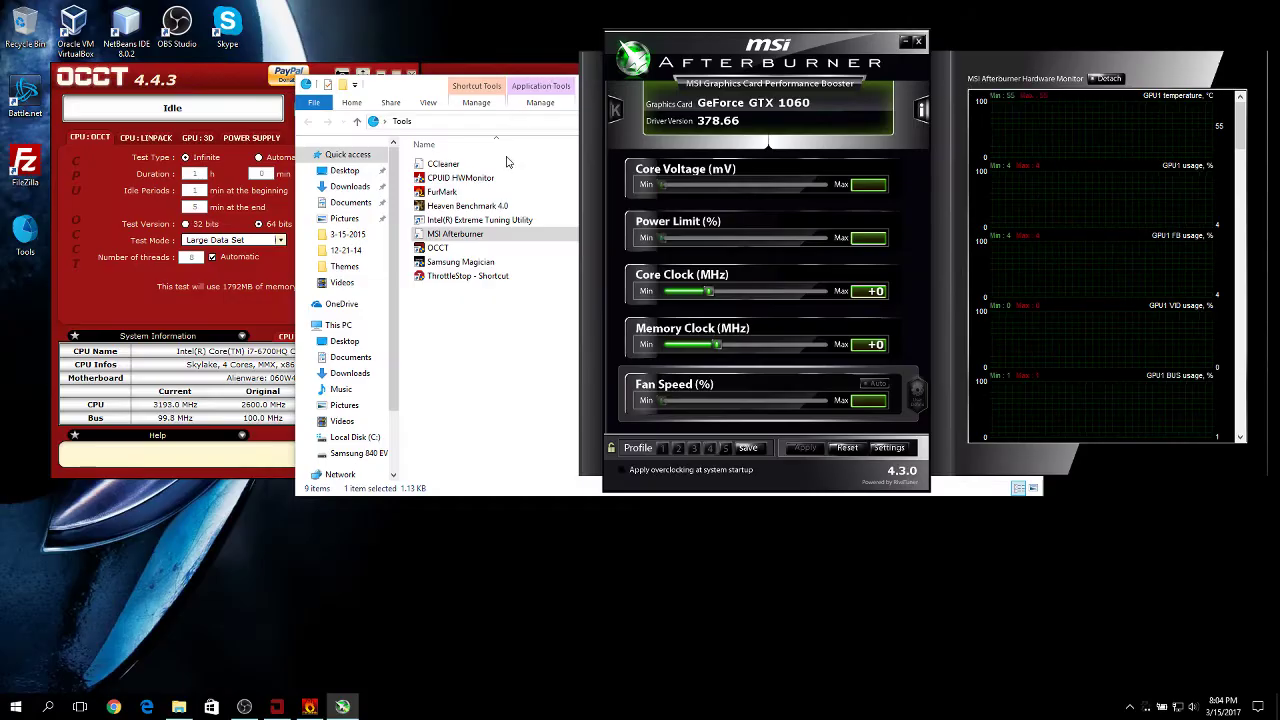
- Minimize the Tools folder and shift Afterburner slightly to expose more of OCCT's monitoring
click(420, 88)
click(967, 86)
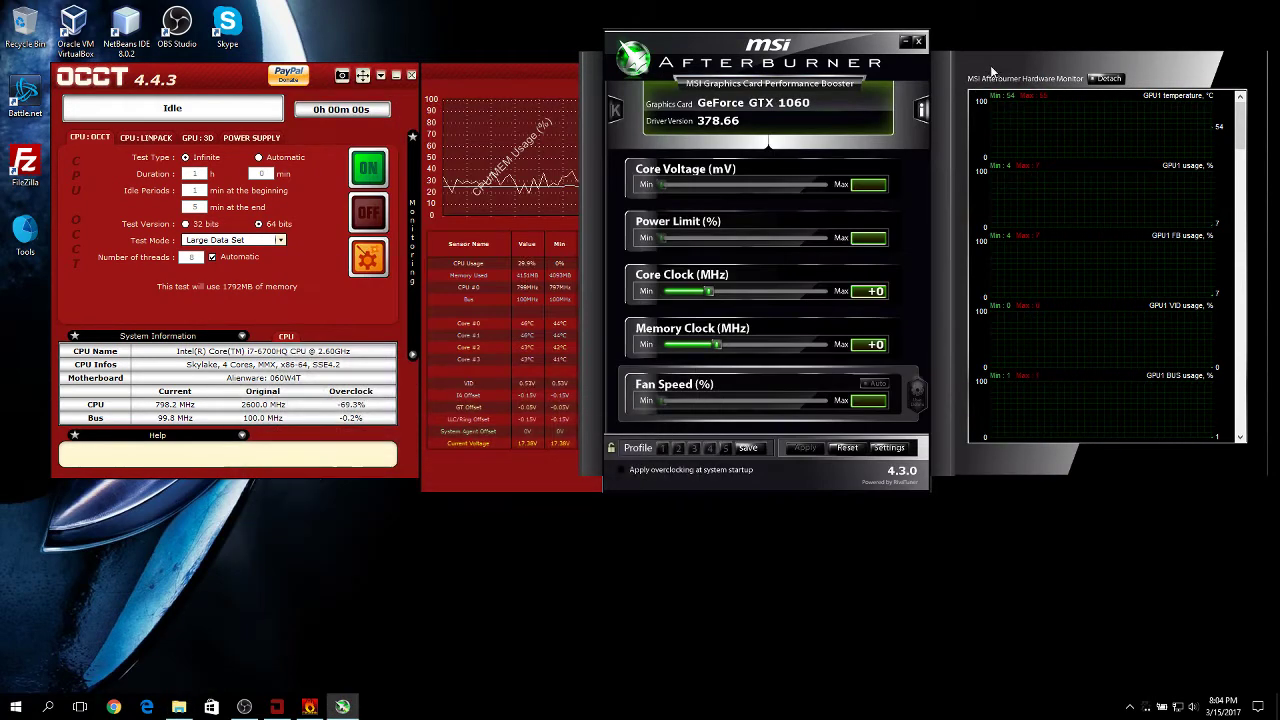
drag(811, 63, 826, 72)
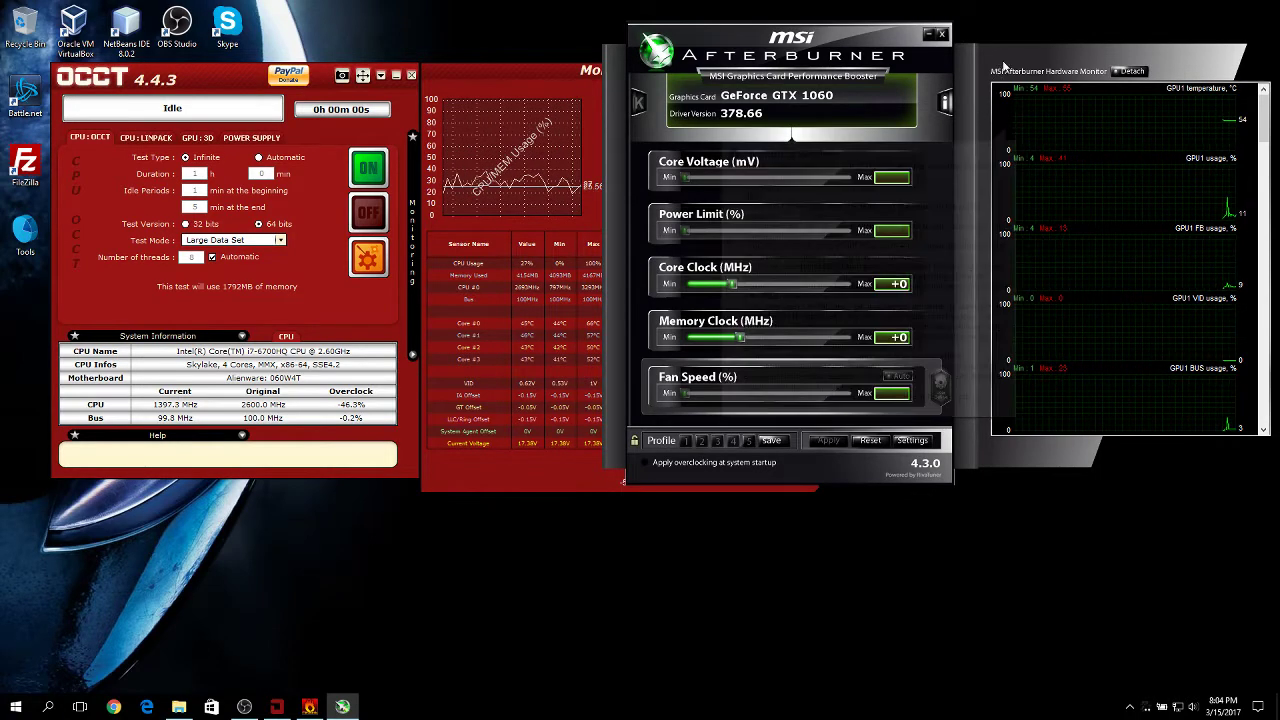
scroll(1106, 180, down, 10)
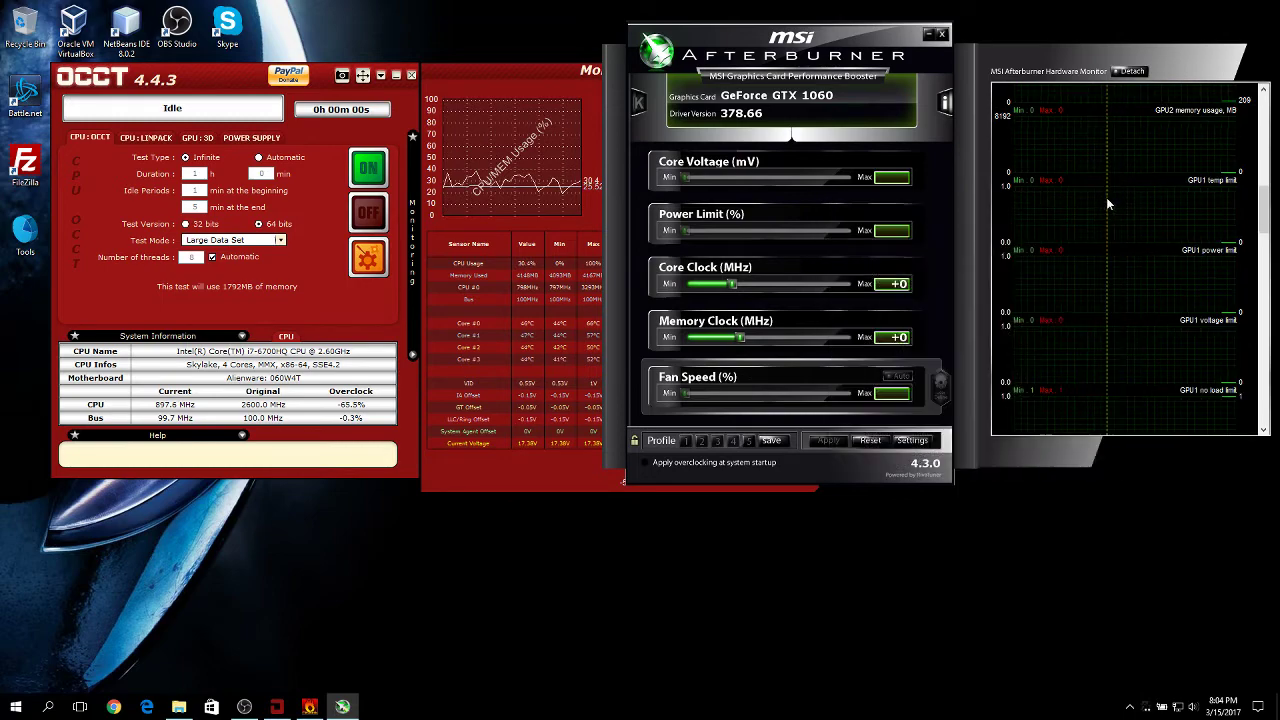
scroll(1100, 215, up, 5)
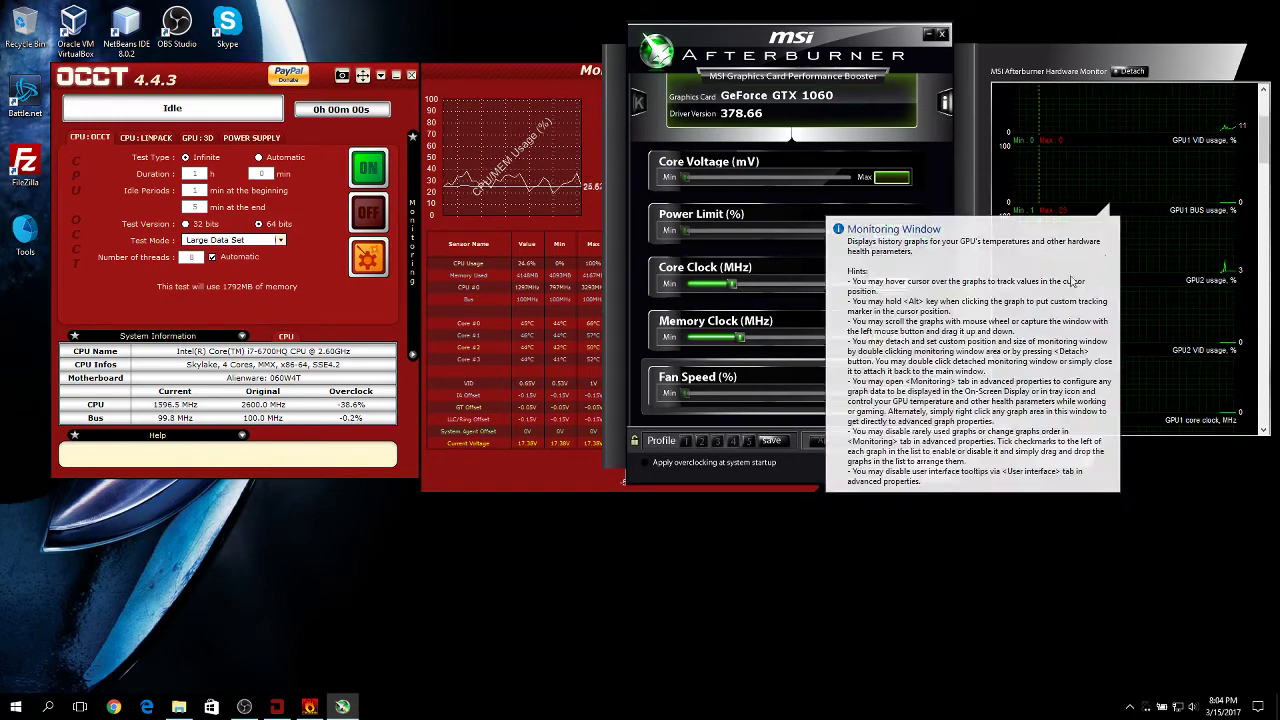
- Detach Afterburner's hardware monitor, move Afterburner to the bottom right and FurMark to the centre
double_click(1071, 124)
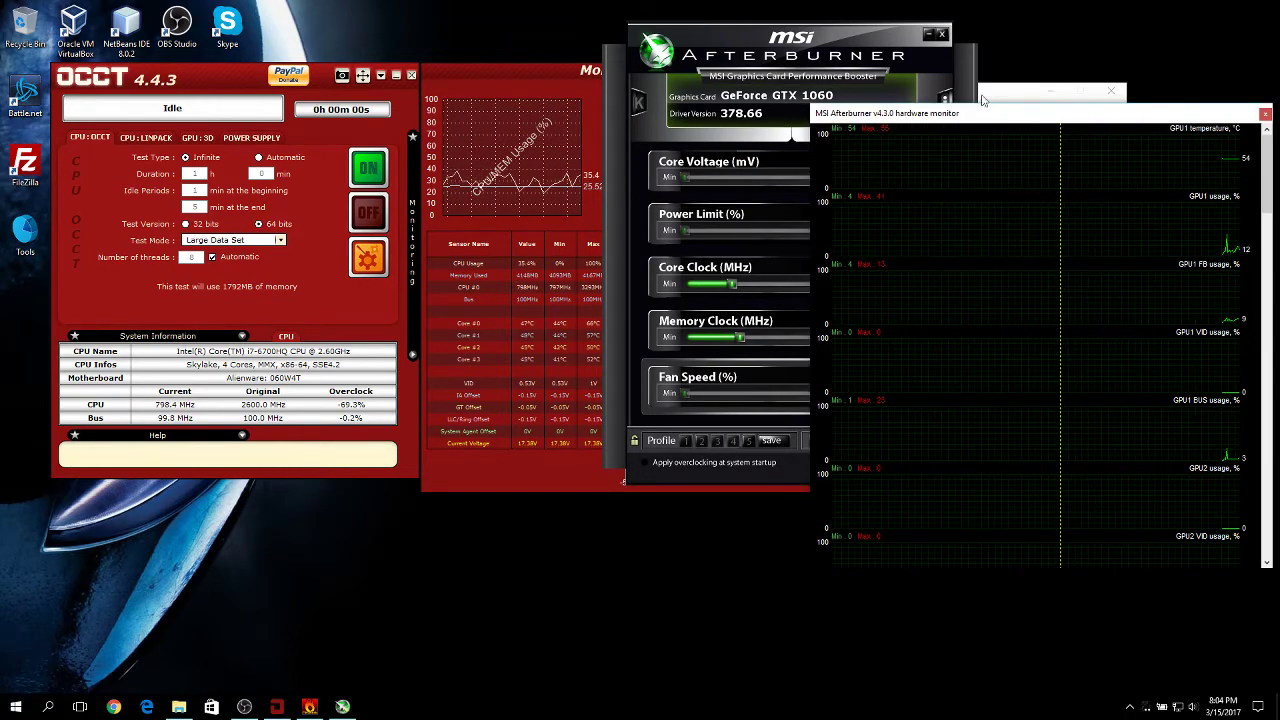
drag(898, 40, 1236, 261)
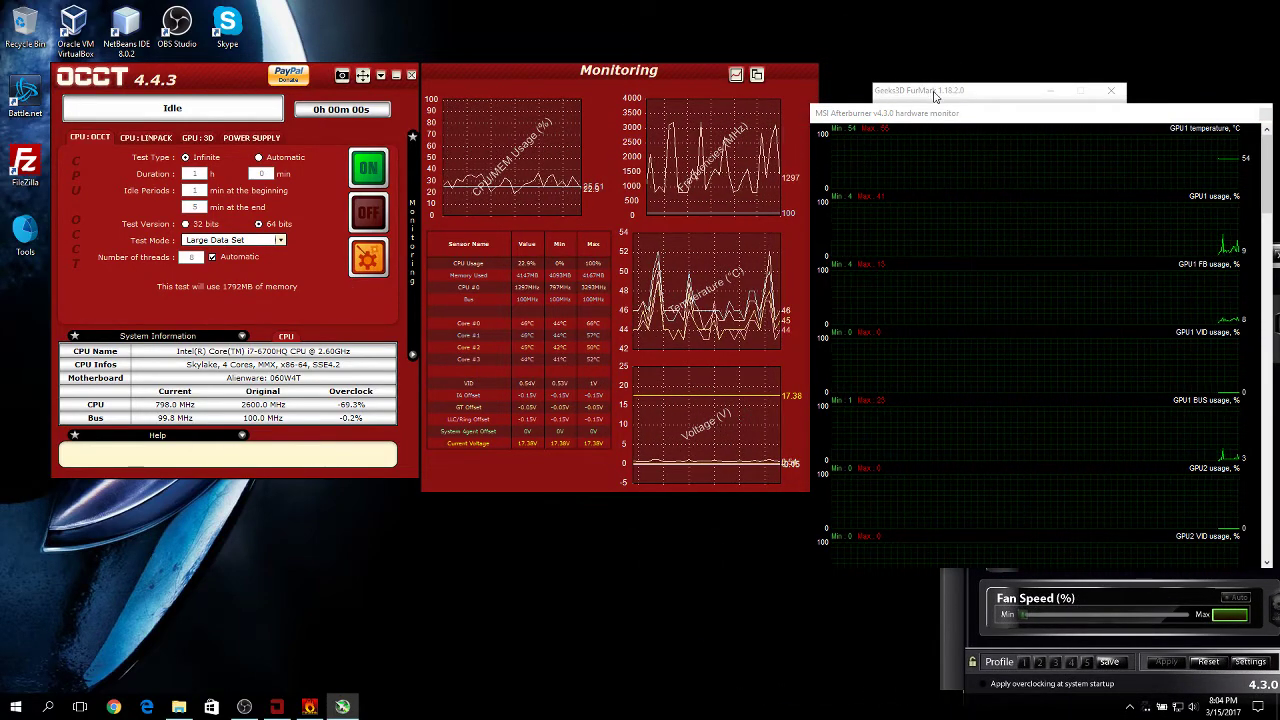
drag(935, 95, 417, 282)
- Start OCCT's CPU test, then start FurMark's GPU burn-in and move its render window to the top
click(366, 178)
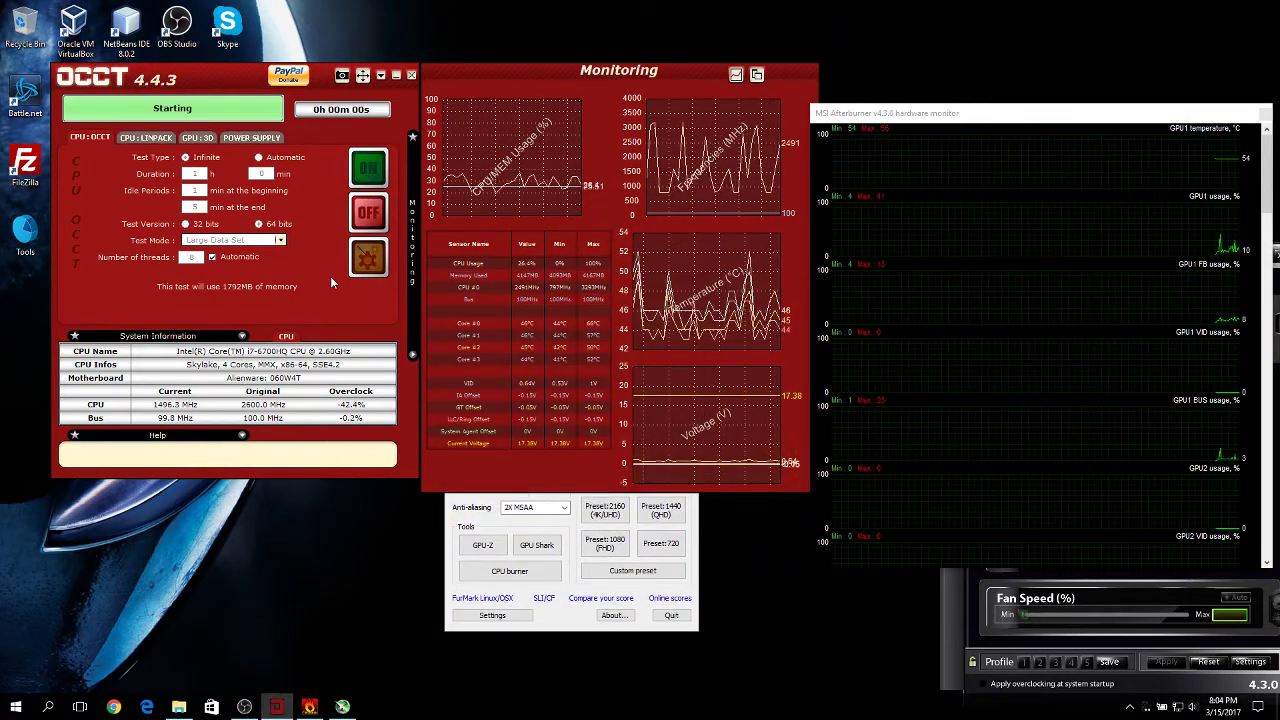
click(449, 537)
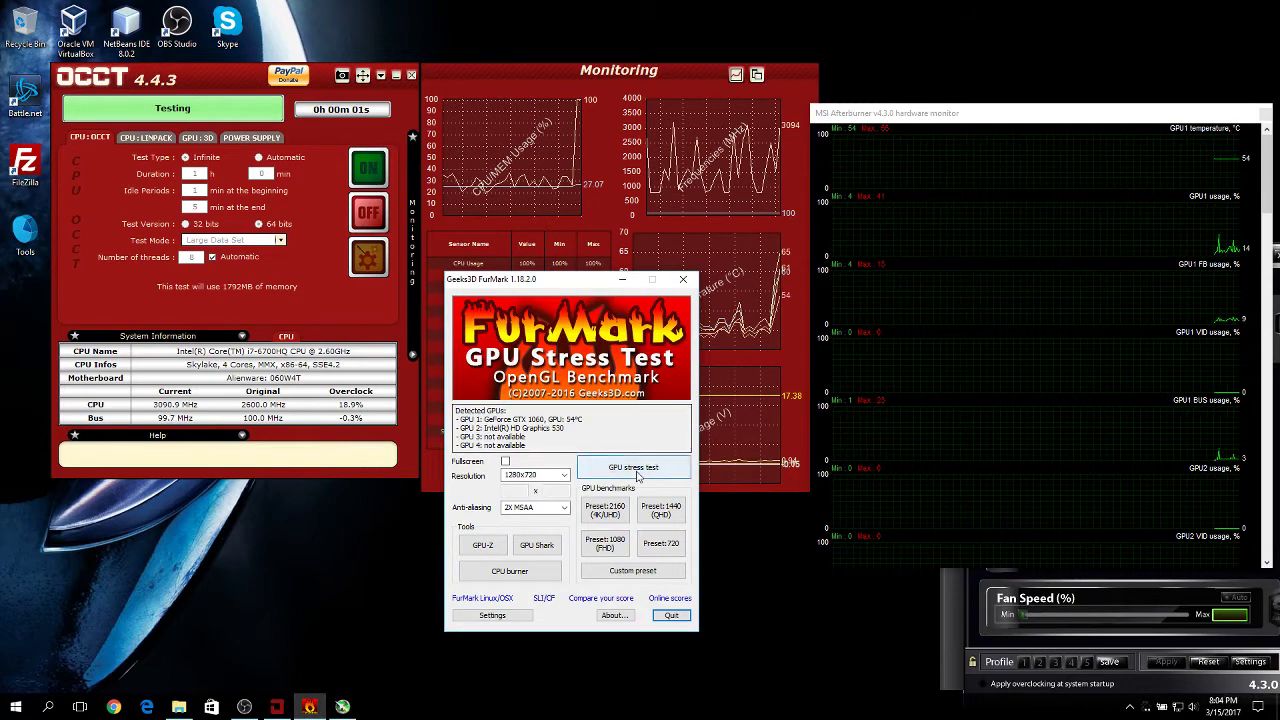
drag(560, 279, 146, 321)
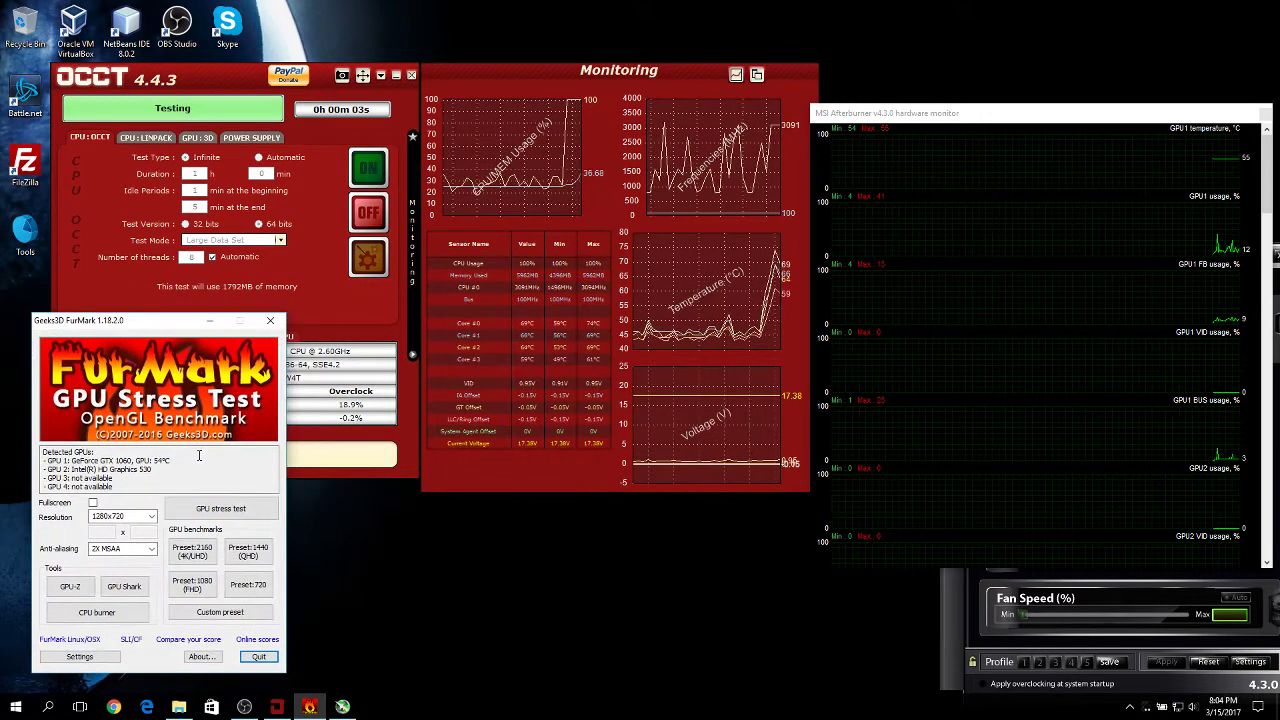
click(224, 508)
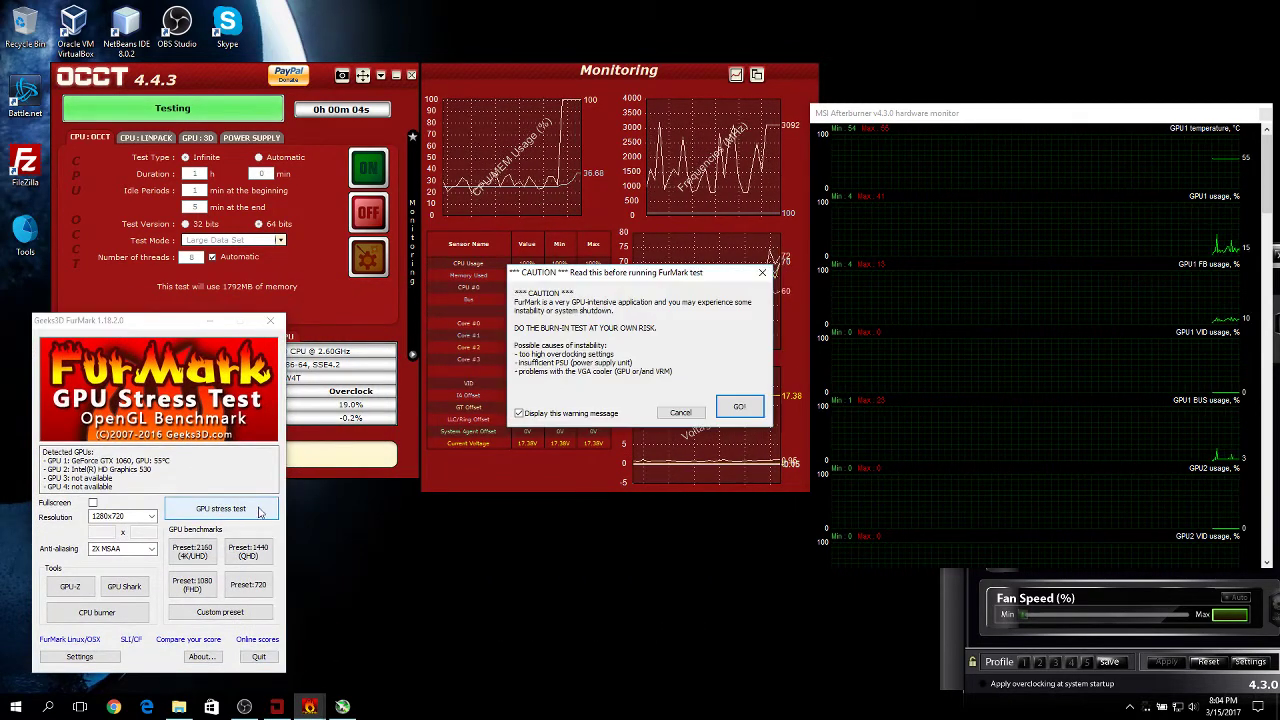
click(739, 409)
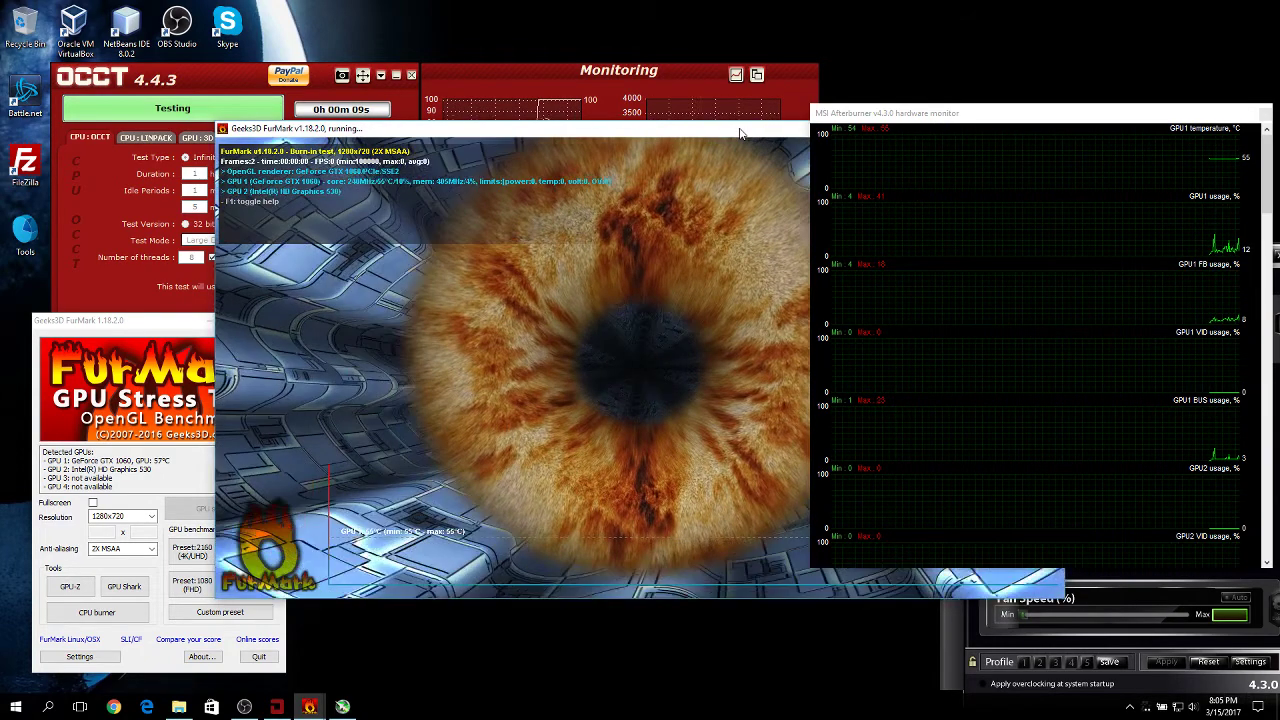
drag(740, 133, 962, 9)
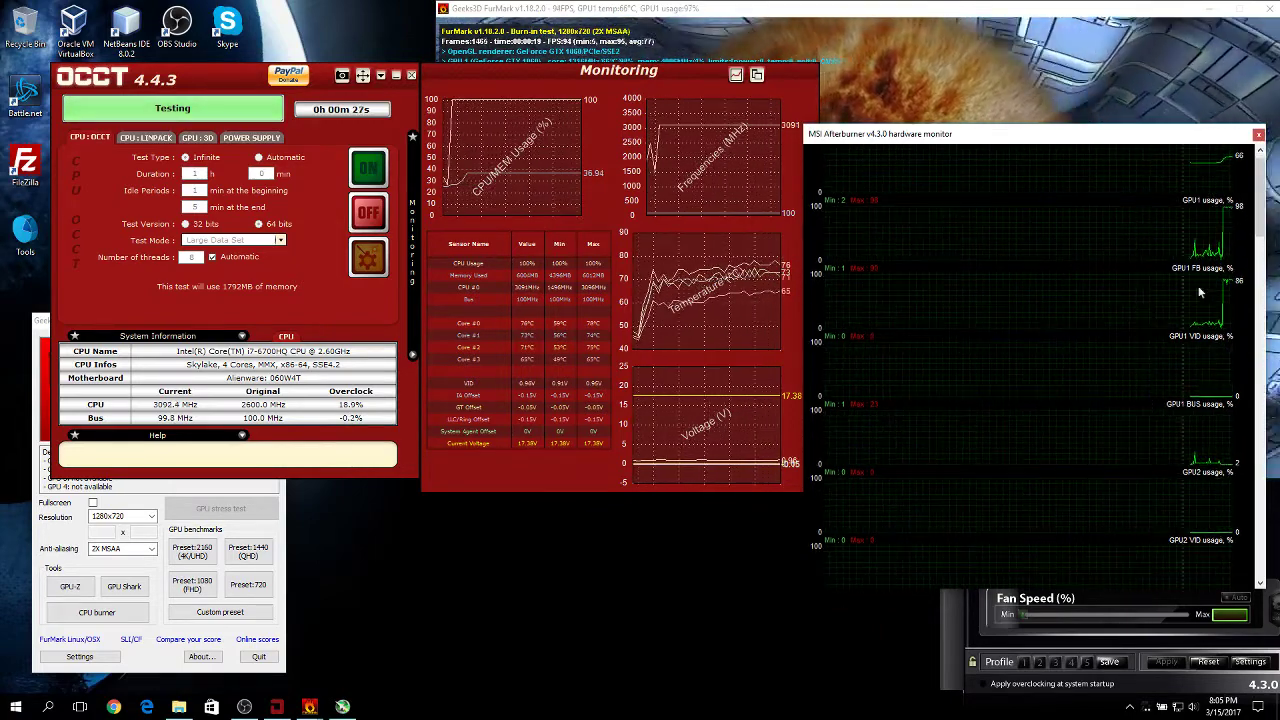
- Scroll Afterburner's hardware monitor down to the CPU temperature and CPU usage graphs
scroll(1238, 290, down, 1)
scroll(1066, 342, down, 8)
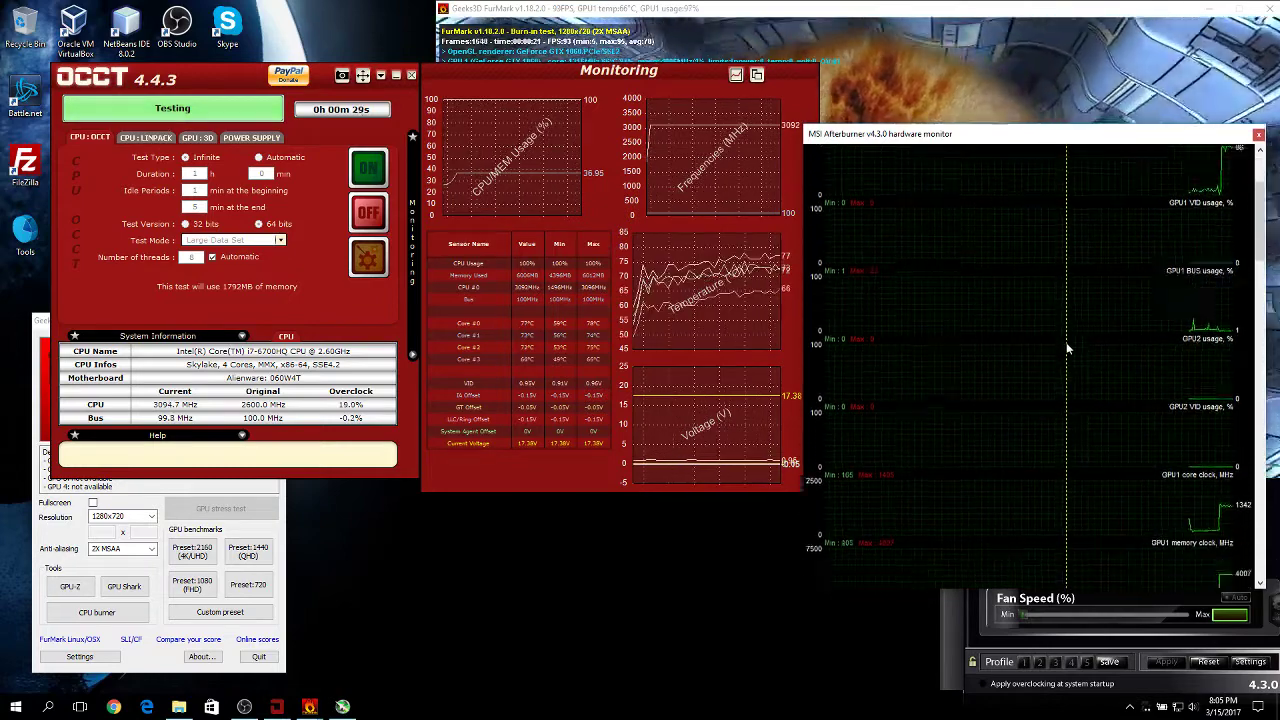
scroll(1070, 344, down, 12)
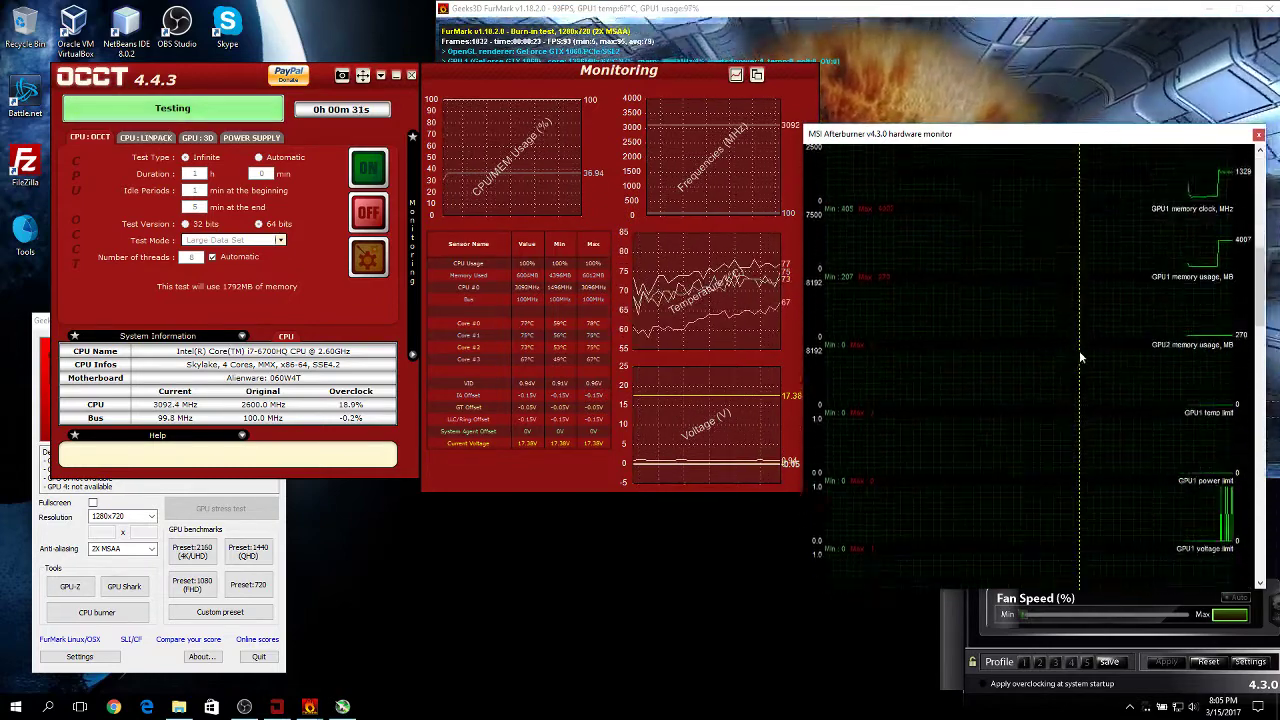
scroll(1083, 350, down, 6)
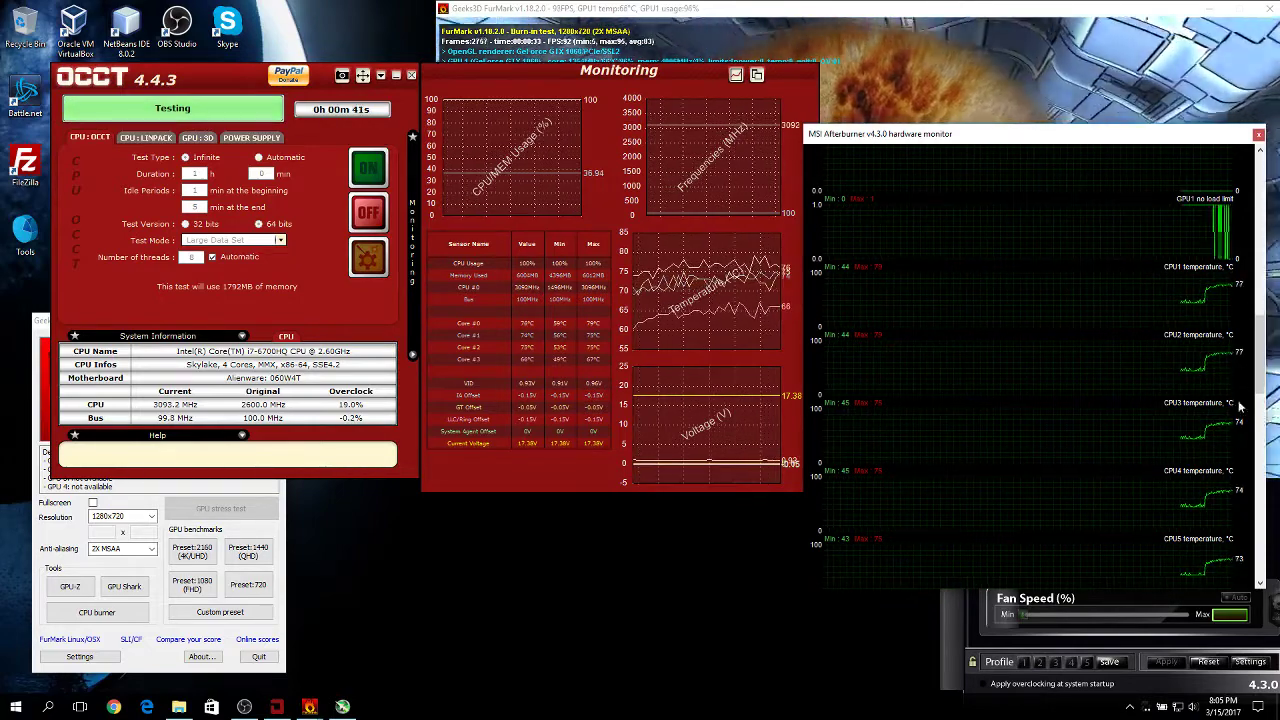
scroll(1210, 430, down, 3)
scroll(1116, 457, down, 4)
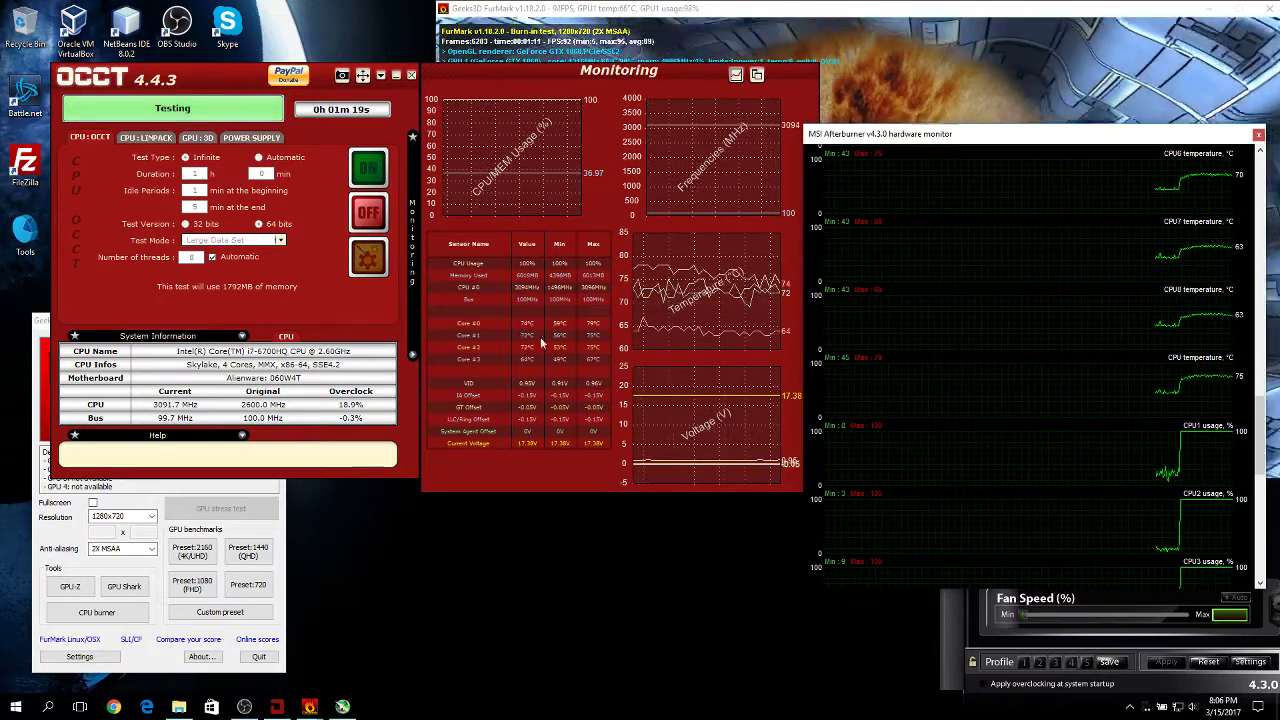
- Scroll down to the RAM and Pagefile usage graphs, then back up to GPU1 temperature
scroll(1100, 380, down, 3)
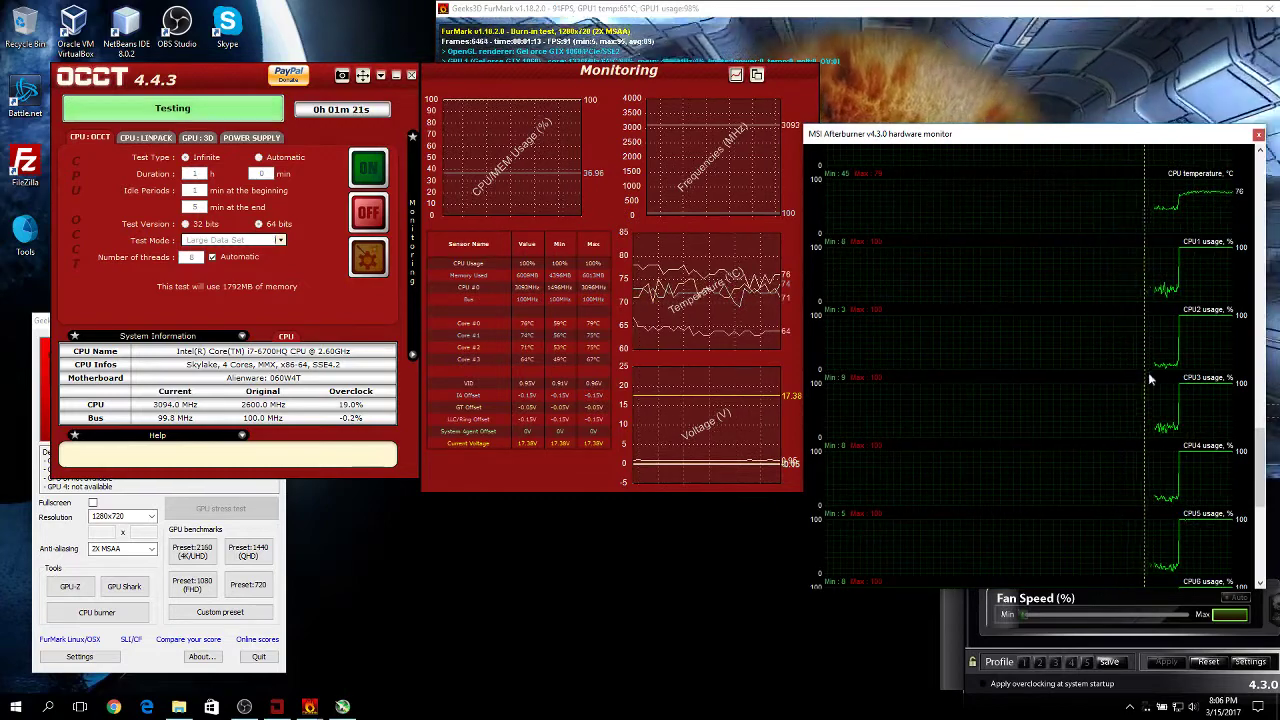
scroll(1149, 365, down, 2)
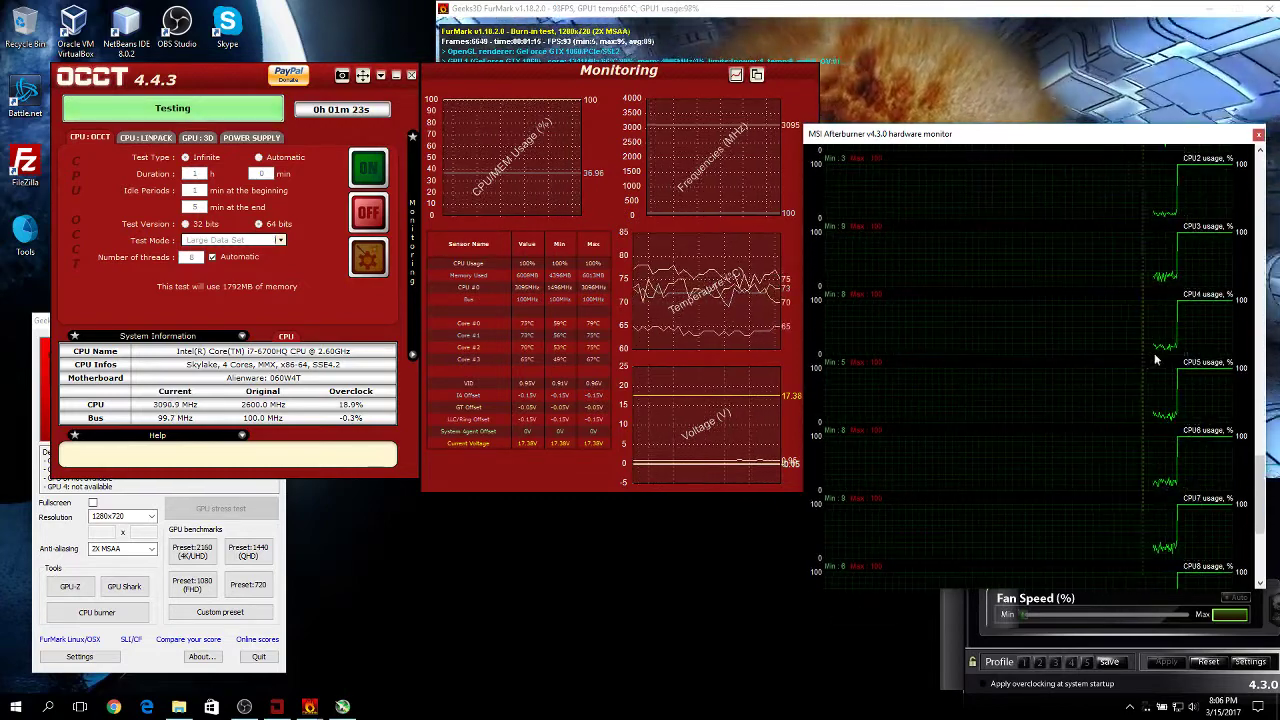
scroll(1208, 350, down, 2)
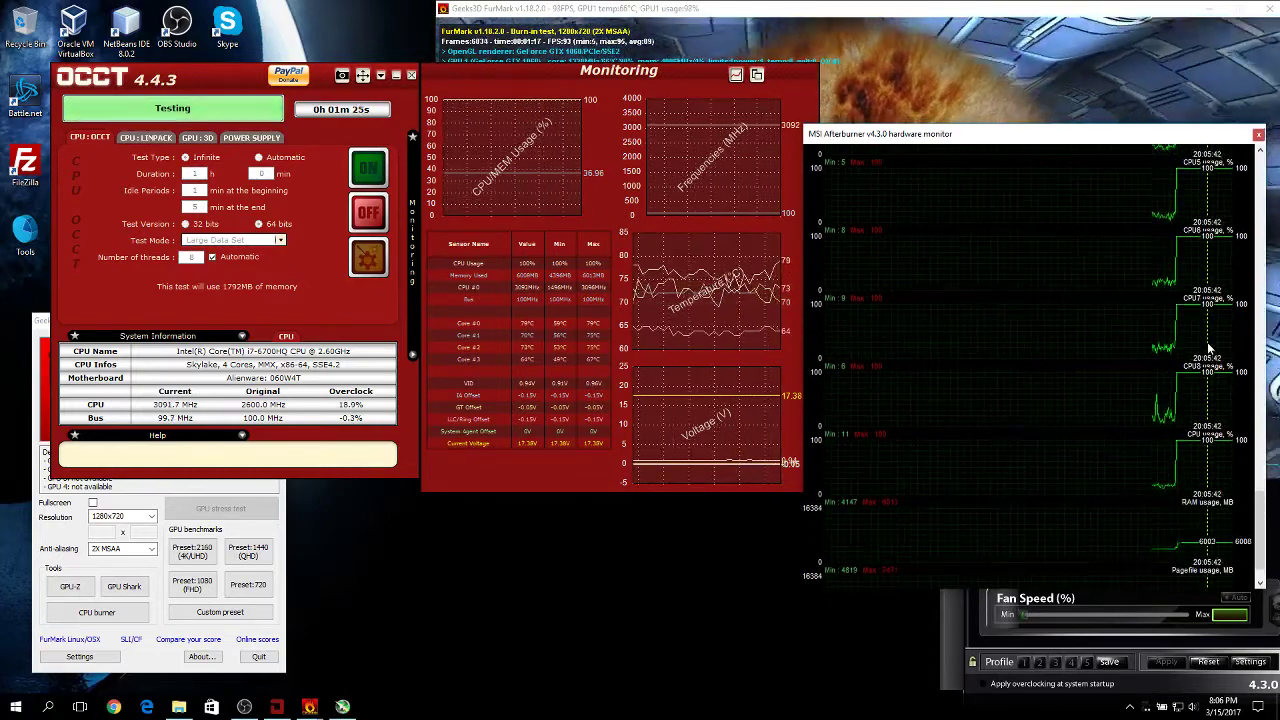
scroll(1150, 370, down, 2)
scroll(1111, 374, up, 10)
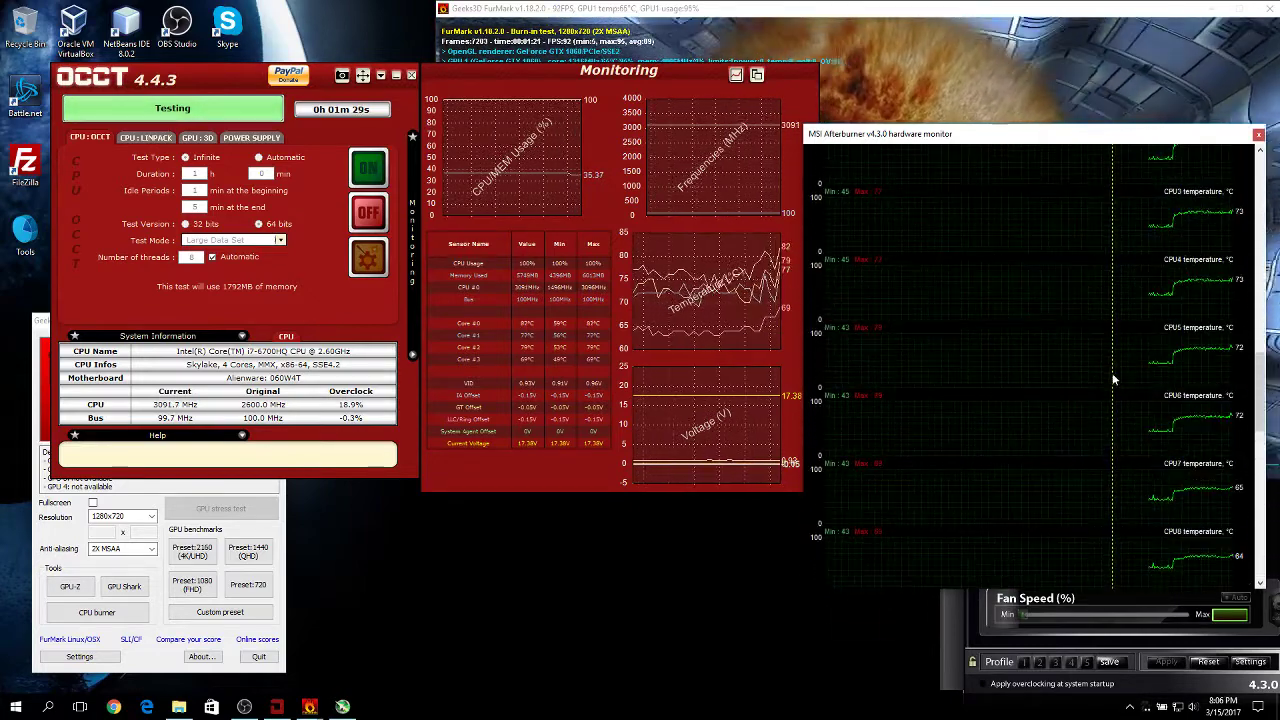
scroll(1115, 375, up, 6)
scroll(1118, 380, up, 6)
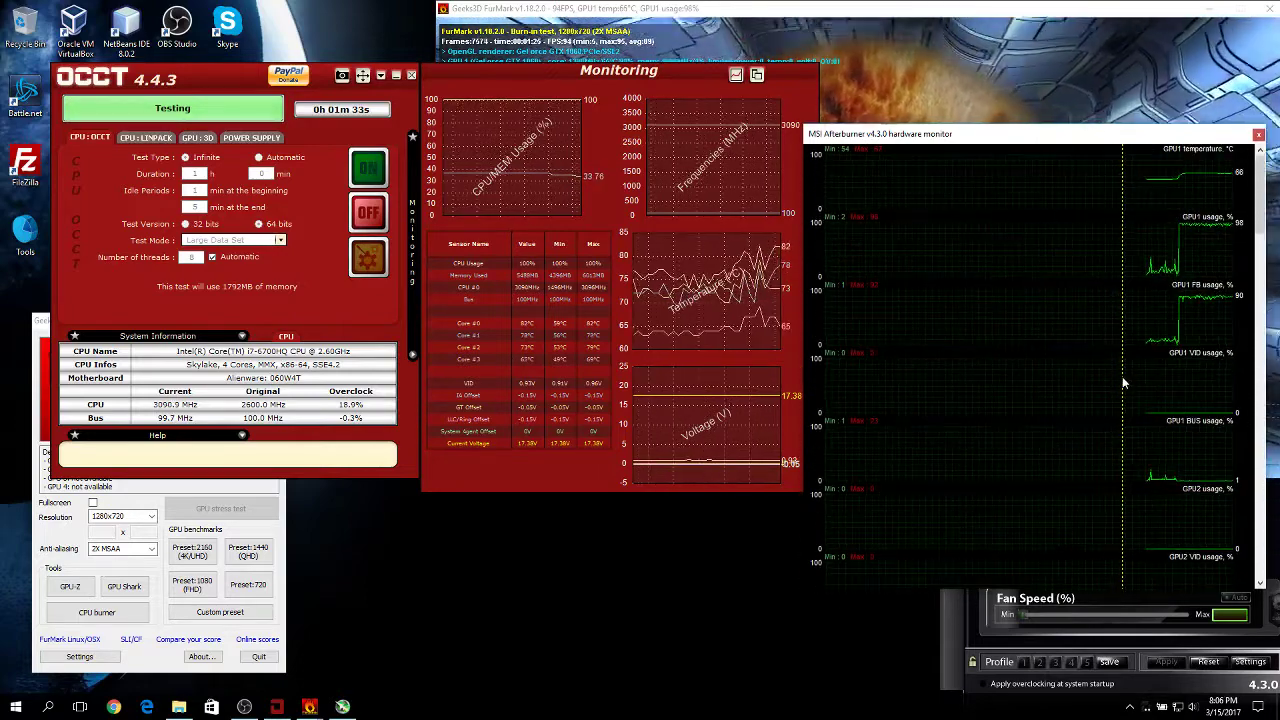
scroll(1130, 374, up, 1)
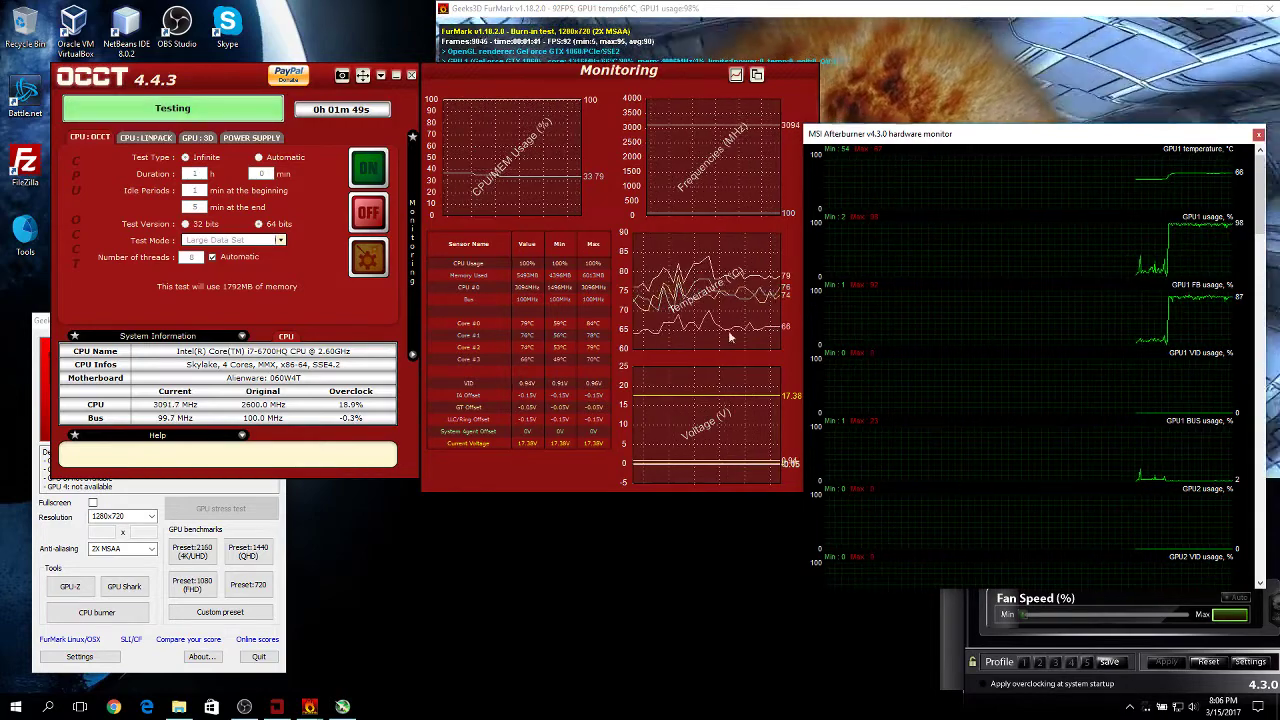
click(1130, 706)
click(1090, 682)
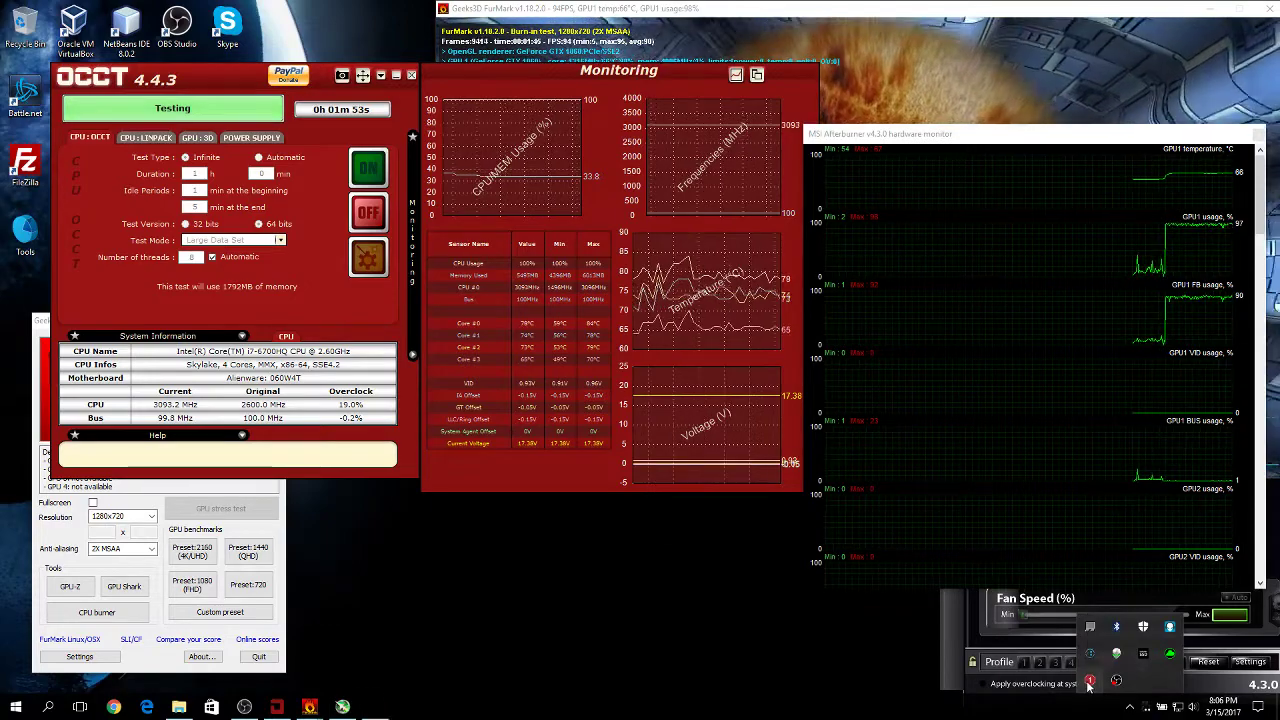
drag(655, 185, 551, 341)
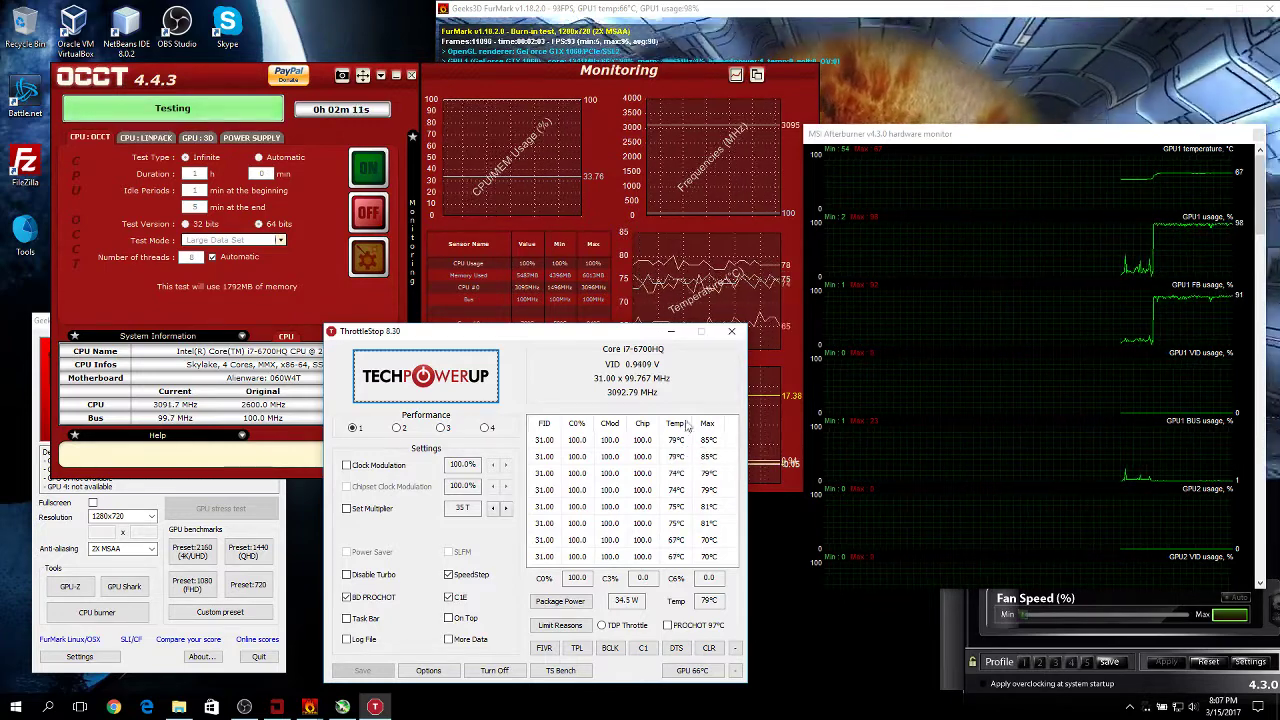
click(731, 331)
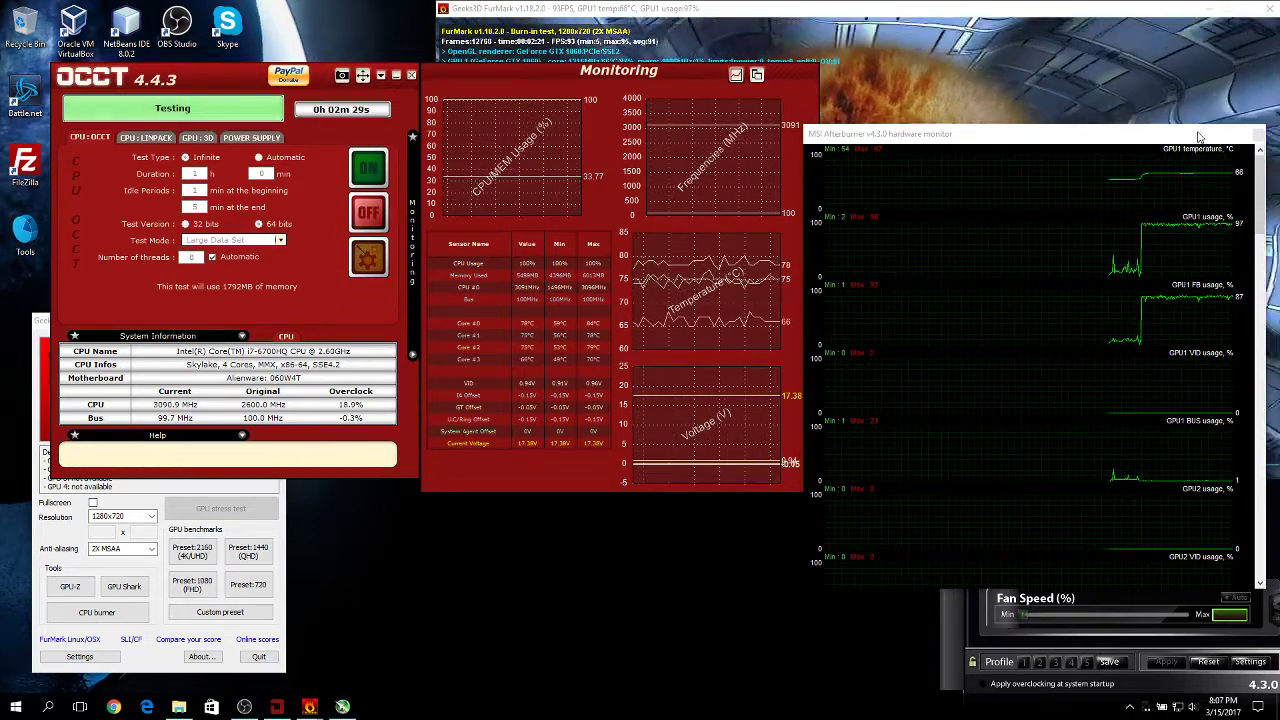
- Close Afterburner's hardware monitor and main window, then stop OCCT's CPU test
drag(1190, 138, 1085, 148)
click(1156, 144)
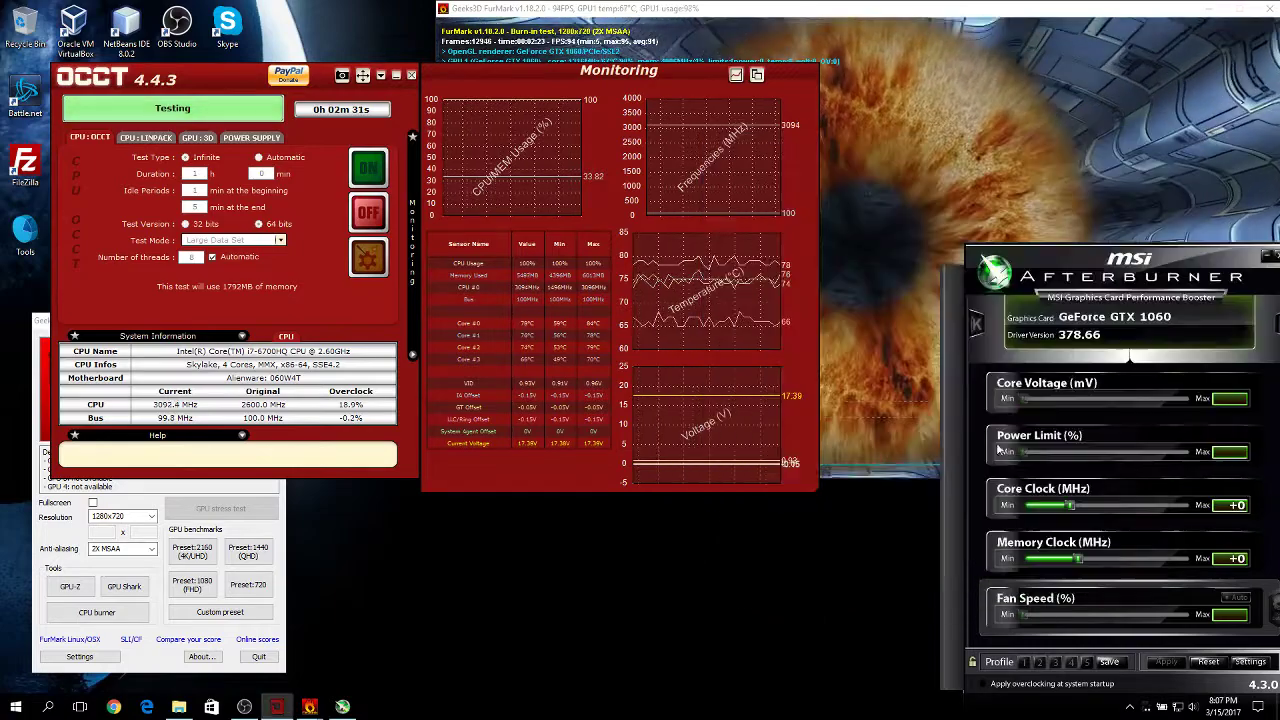
drag(960, 552, 435, 395)
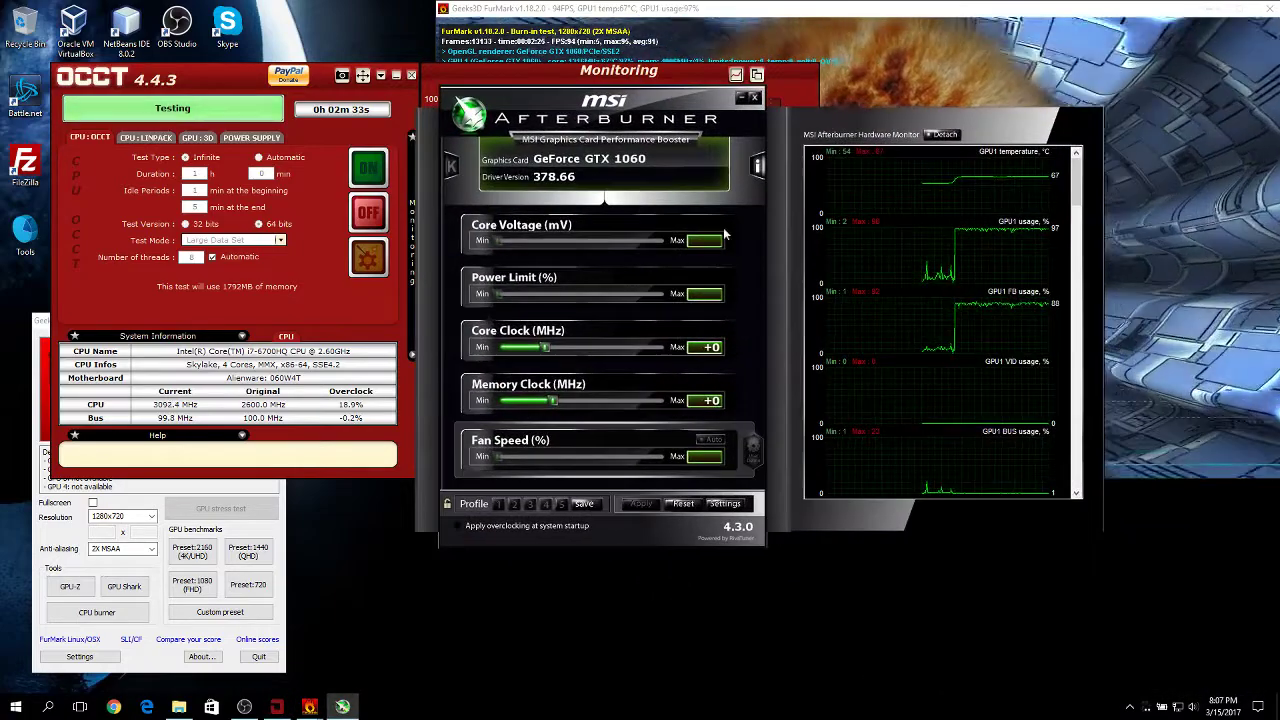
click(754, 98)
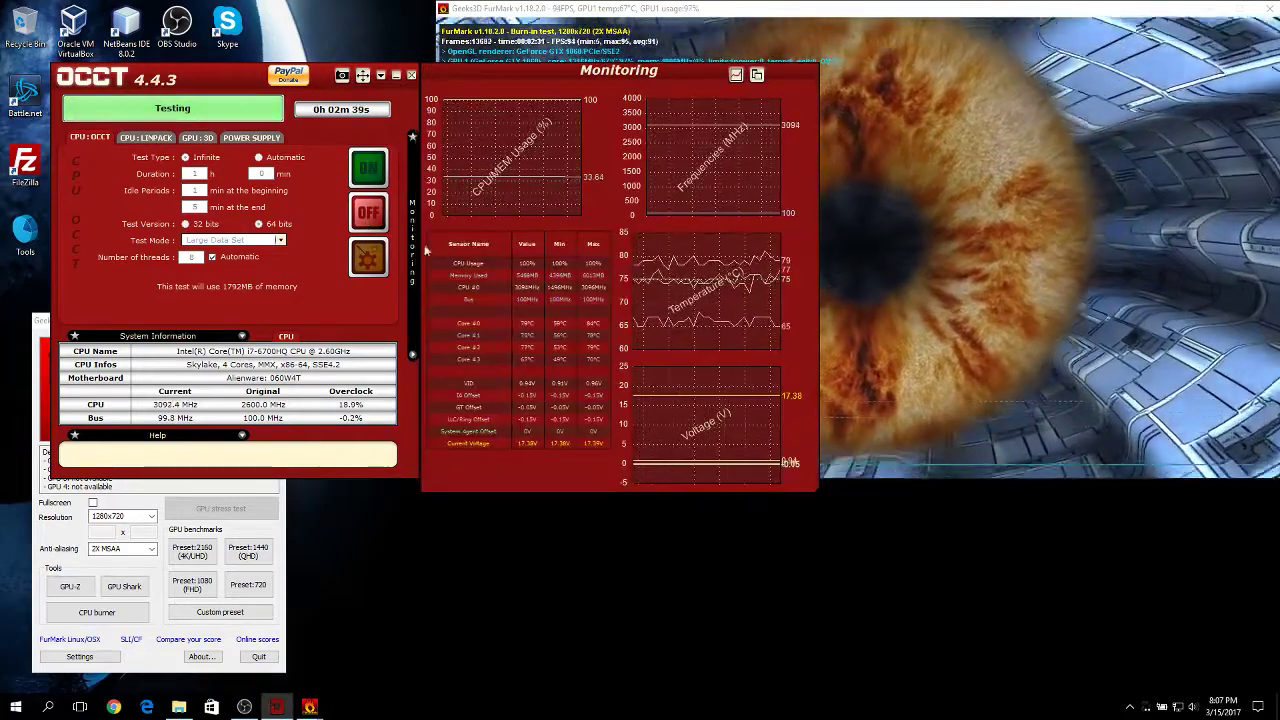
click(370, 213)
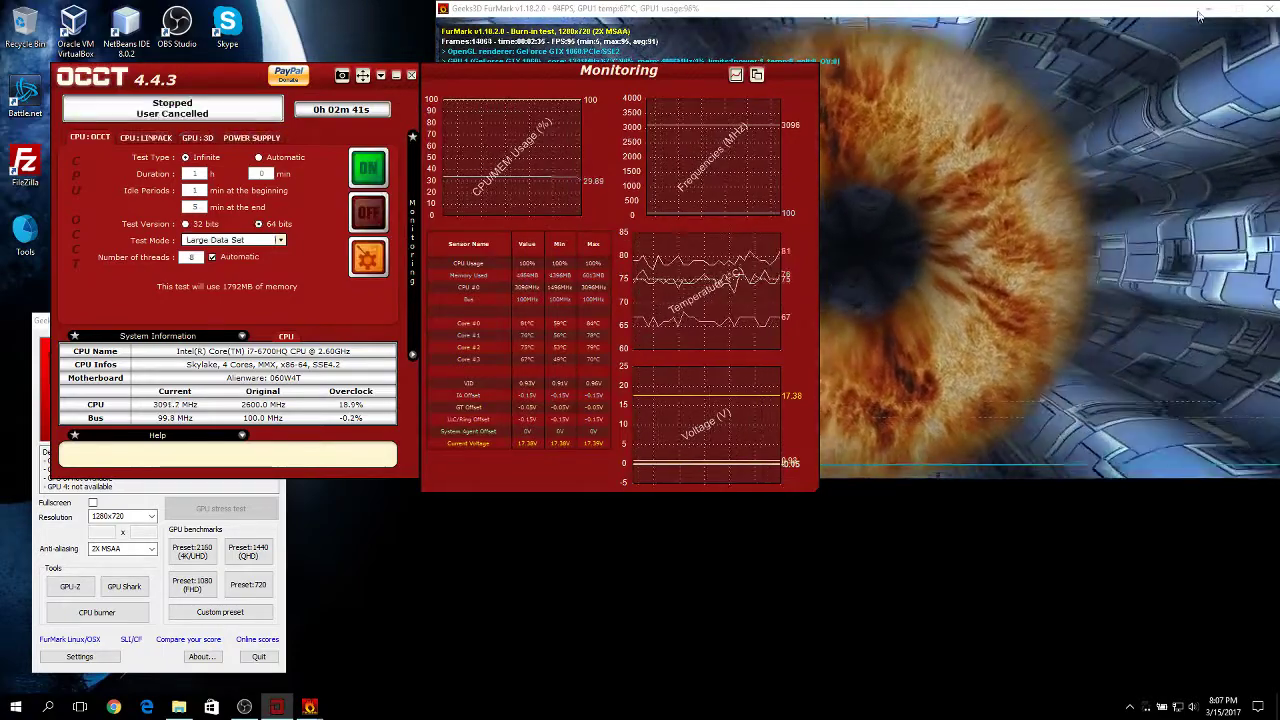
- End FurMark's burn-in test with Esc and close the 20-07 results folder
drag(1135, 18, 1031, 151)
key(Escape)
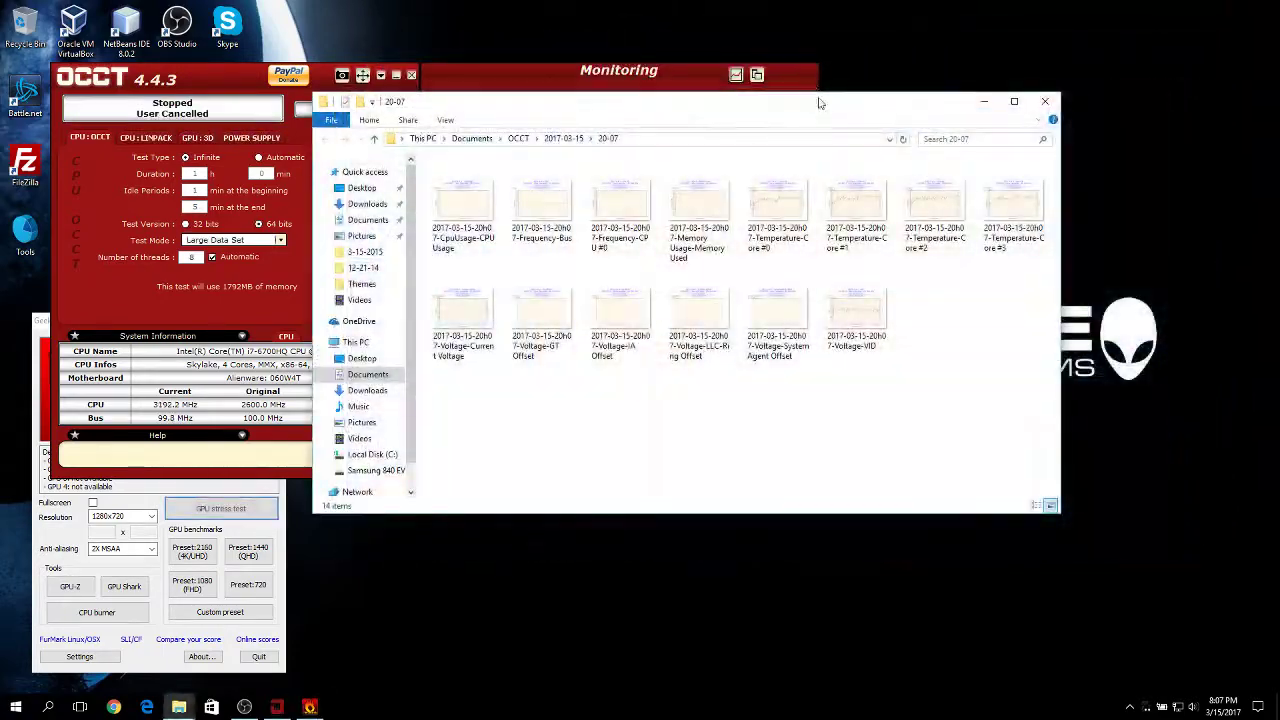
click(1048, 103)
- Close OCCT and FurMark, then bring OBS Studio back to the front
click(411, 75)
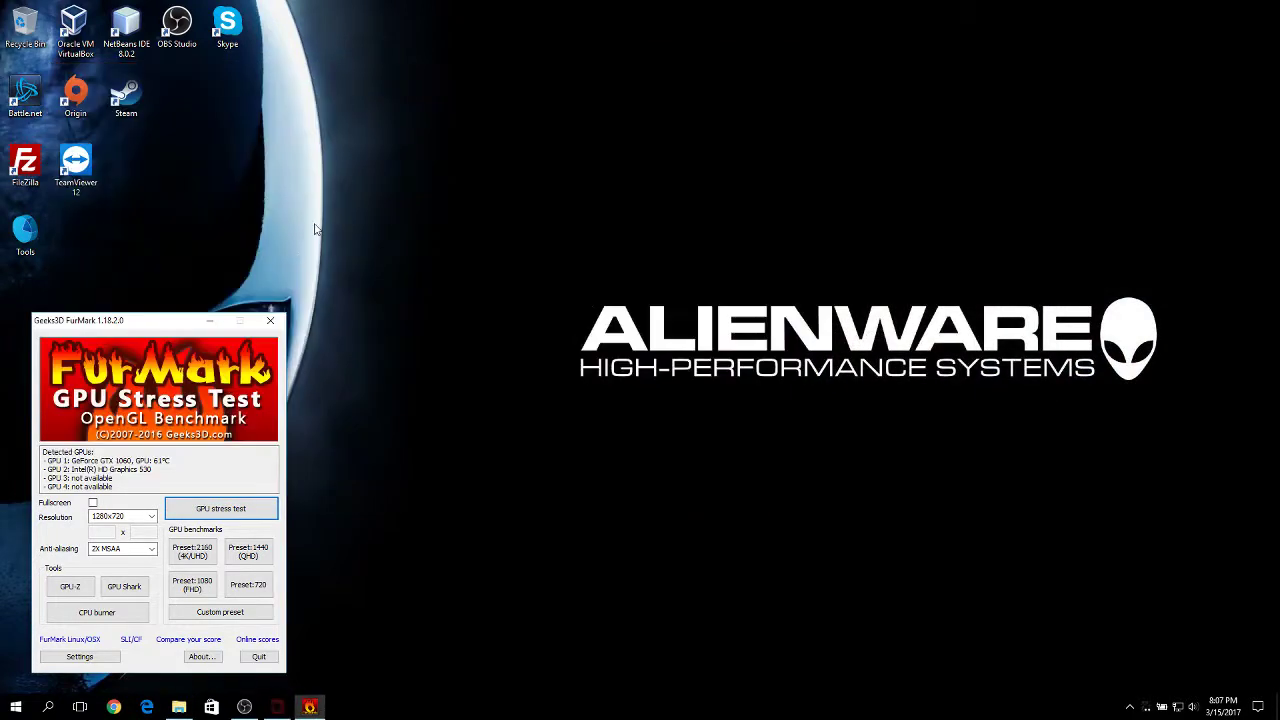
drag(194, 321, 560, 98)
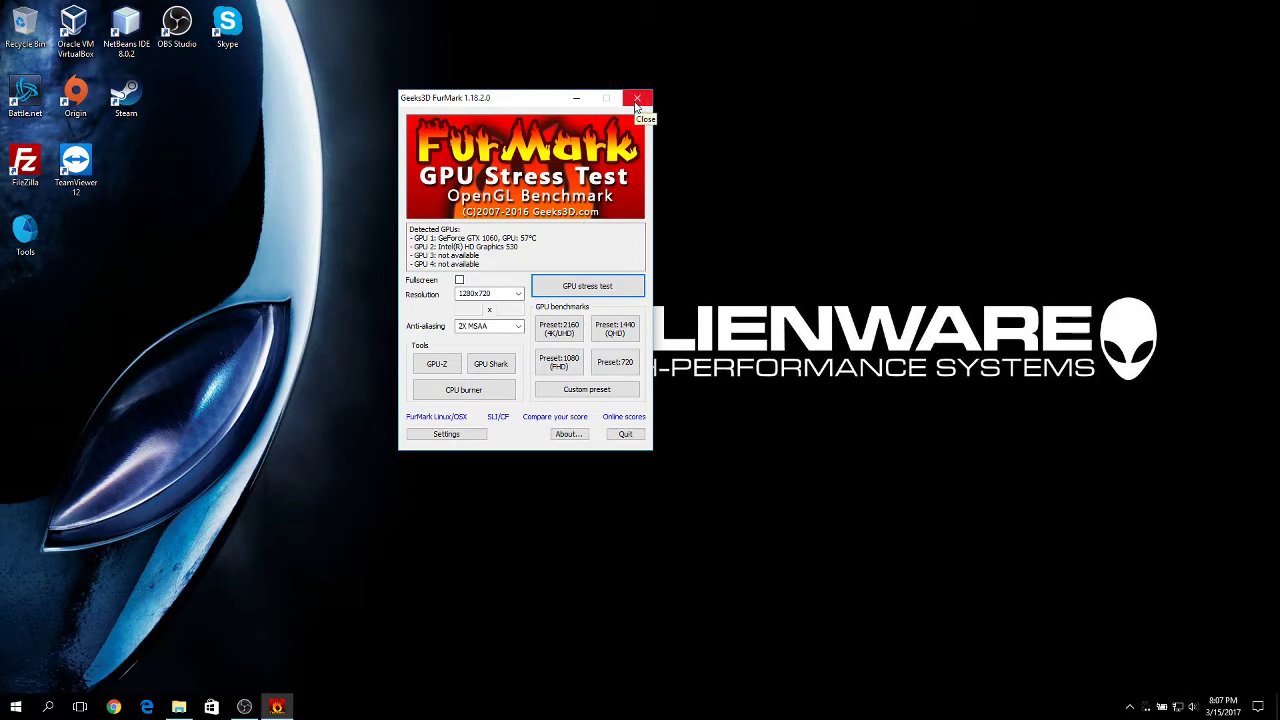
click(637, 99)
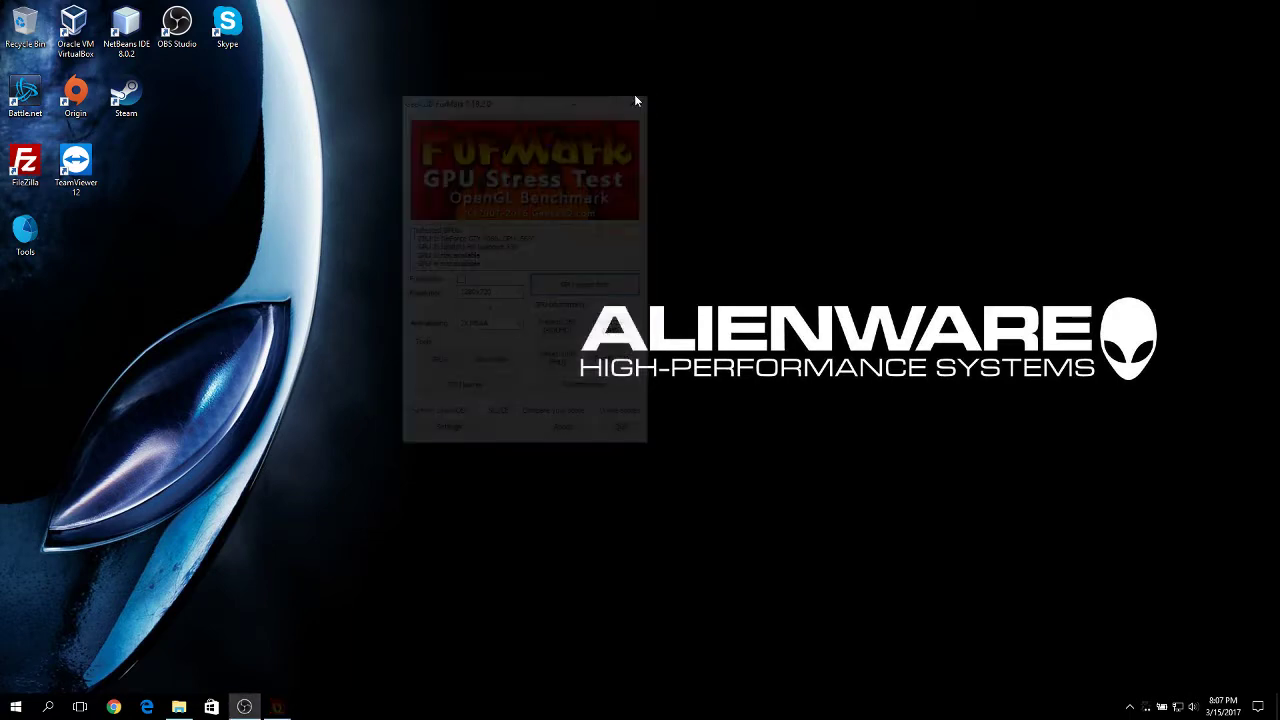
click(245, 707)
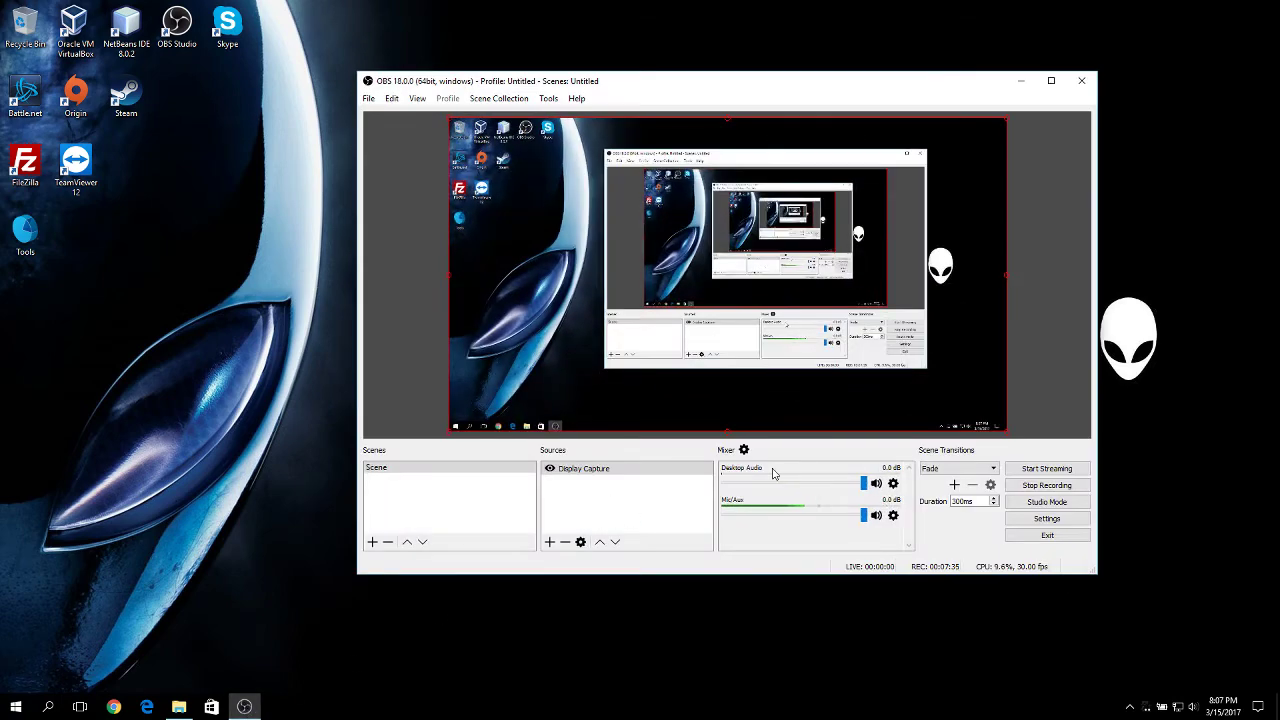